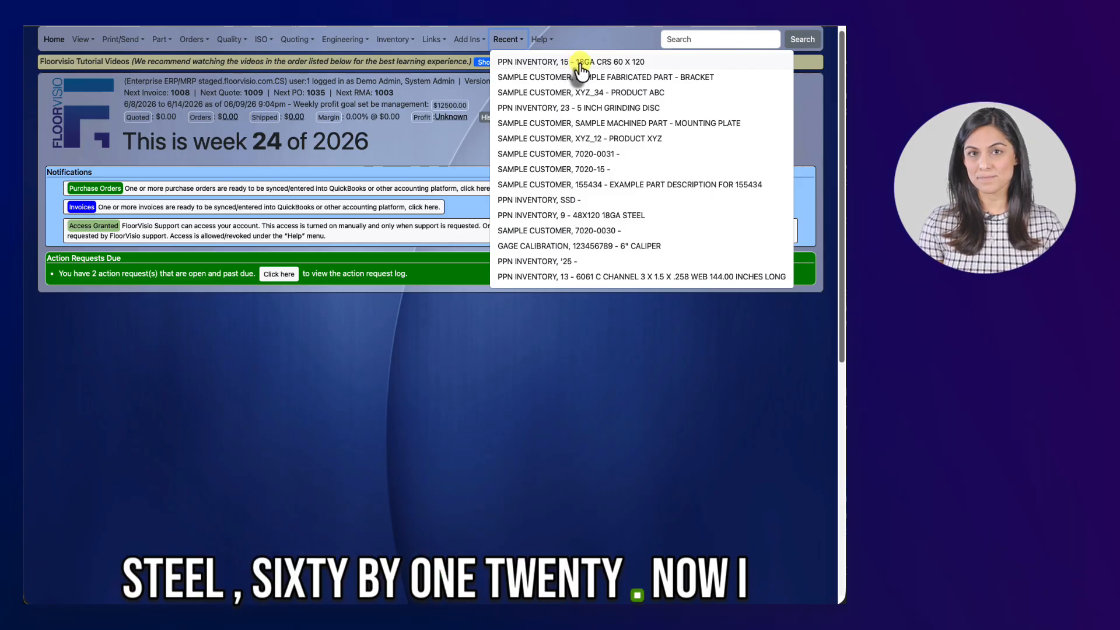
Step: Open the recent part PPN INVENTORY 15 (18GA CRS 60 X 120) and view its engineering master
left_click(581, 64)
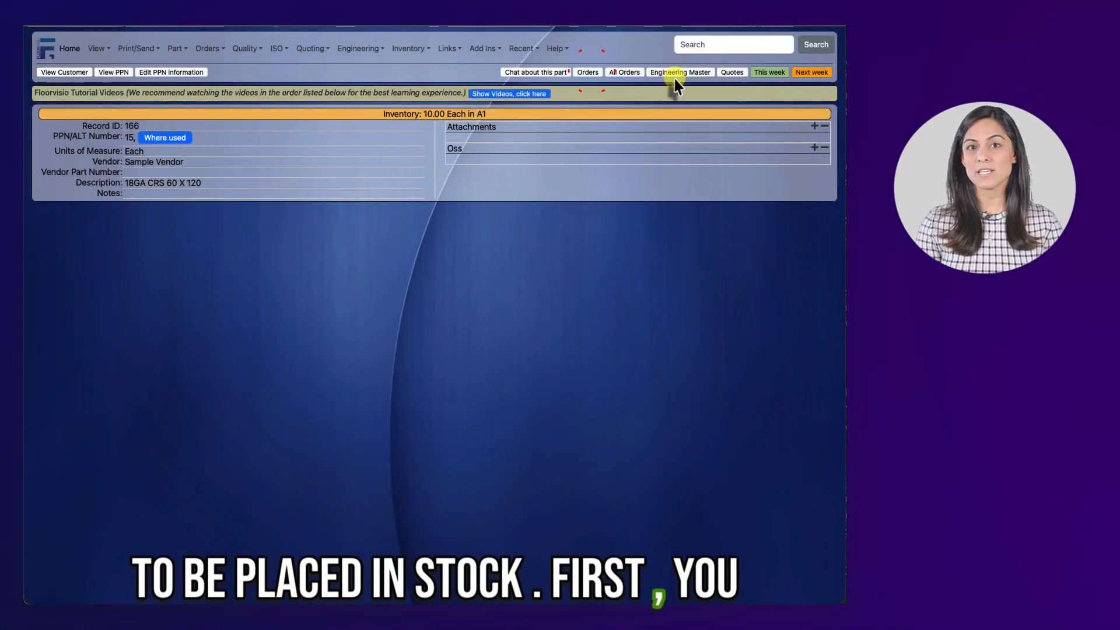
left_click(677, 76)
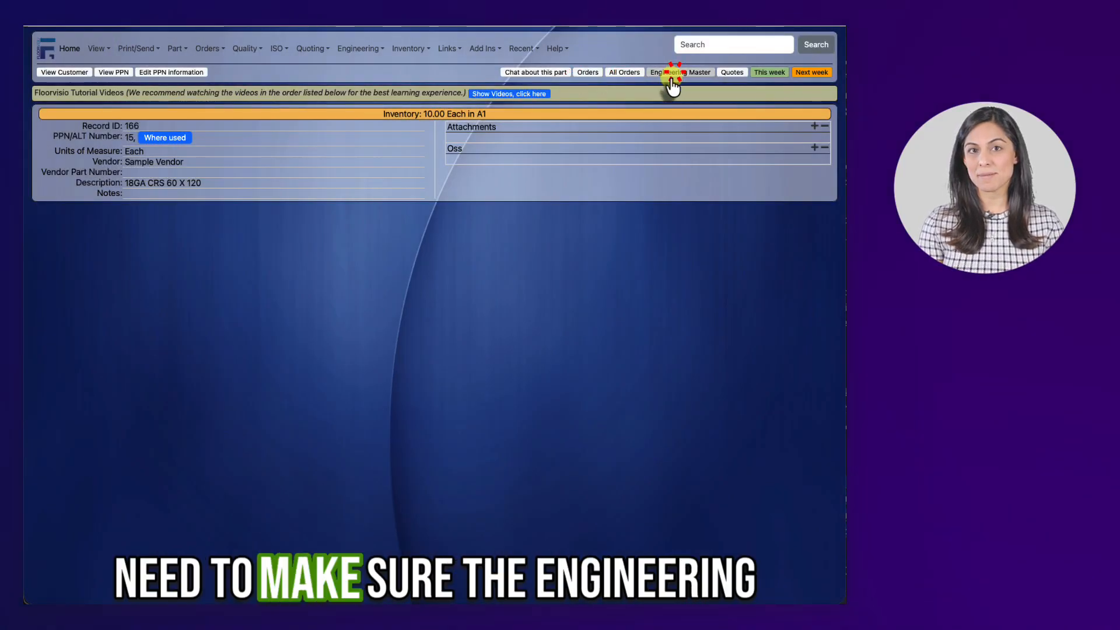
scroll(424, 359, "down", 10)
scroll(432, 348, "up", 6)
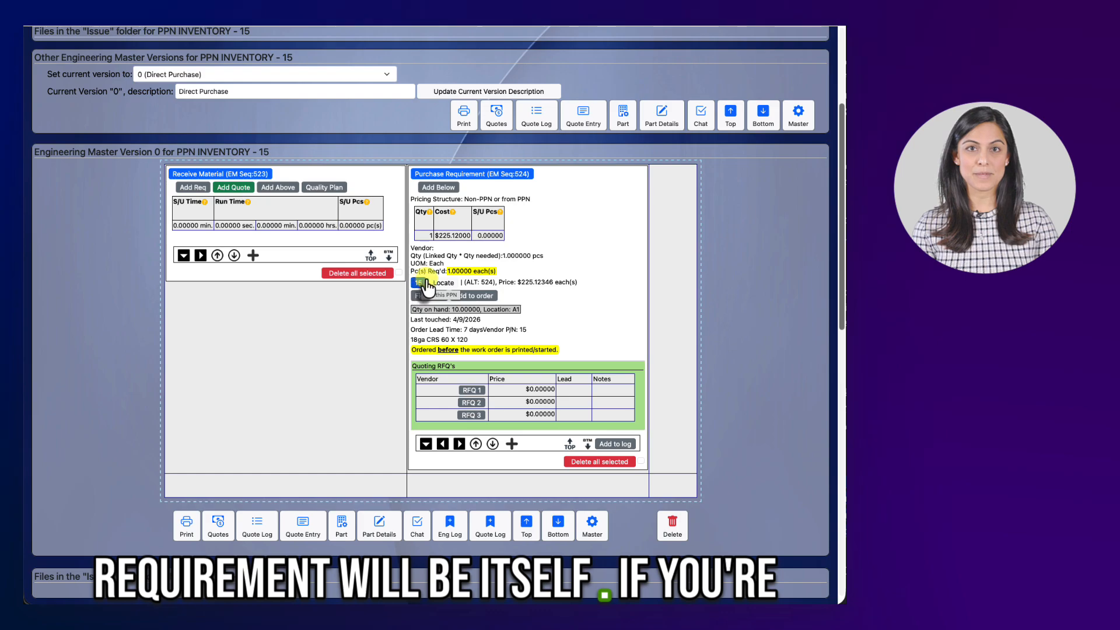
Step: Delete the part's engineering master version 0
scroll(429, 287, "down", 2)
left_click(672, 472)
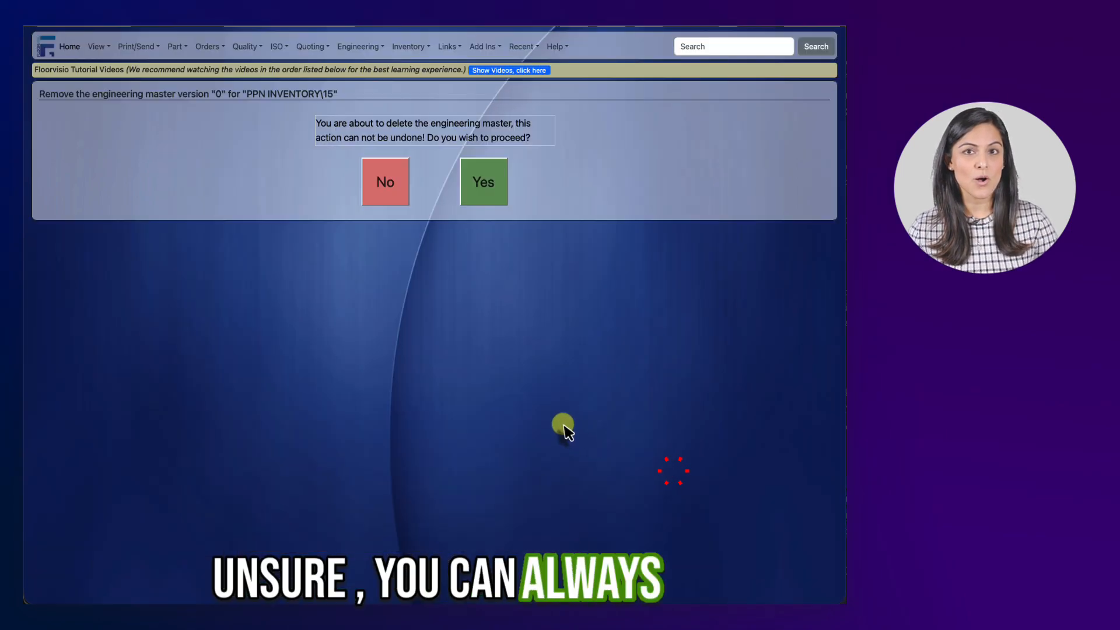
left_click(486, 185)
Step: Recreate the engineering master as a Direct Purchase process
scroll(543, 362, "down", 4)
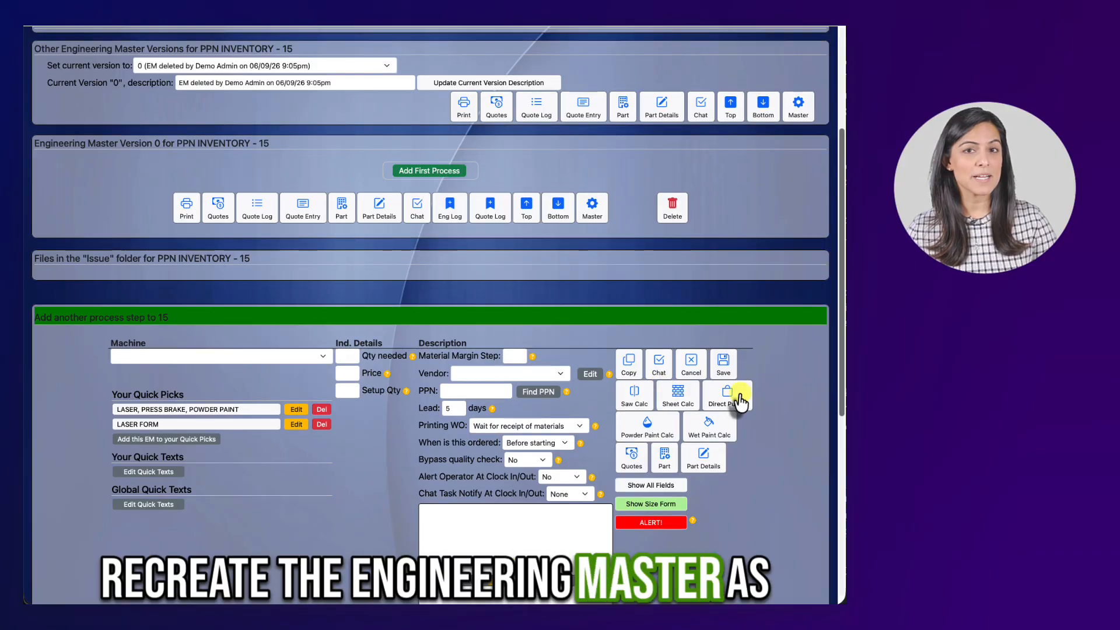
left_click(728, 403)
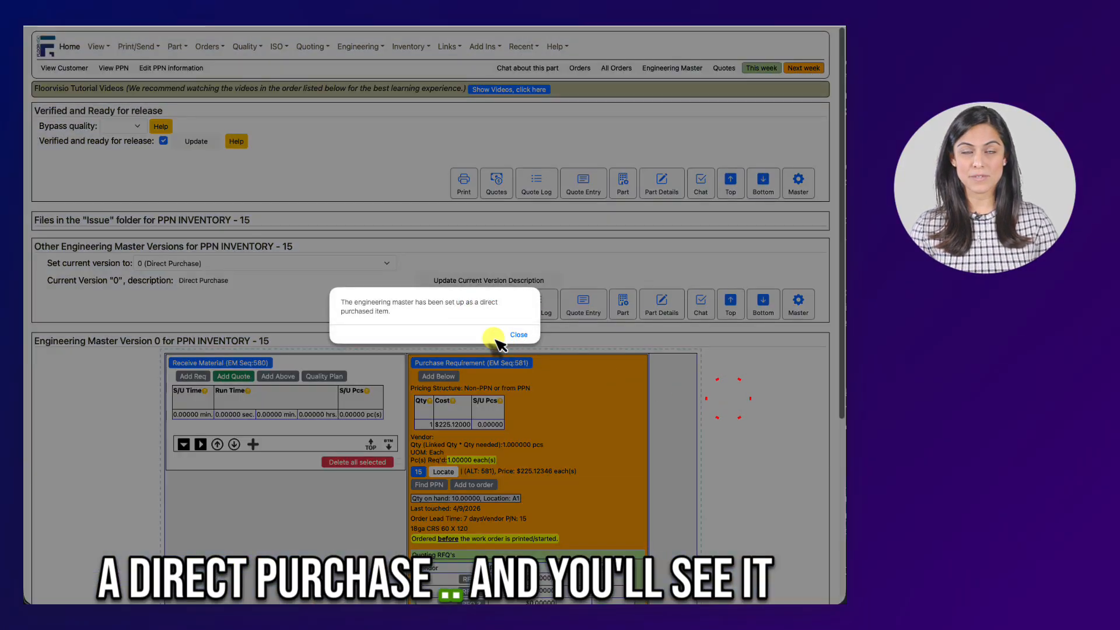
left_click(507, 335)
scroll(445, 343, "down", 5)
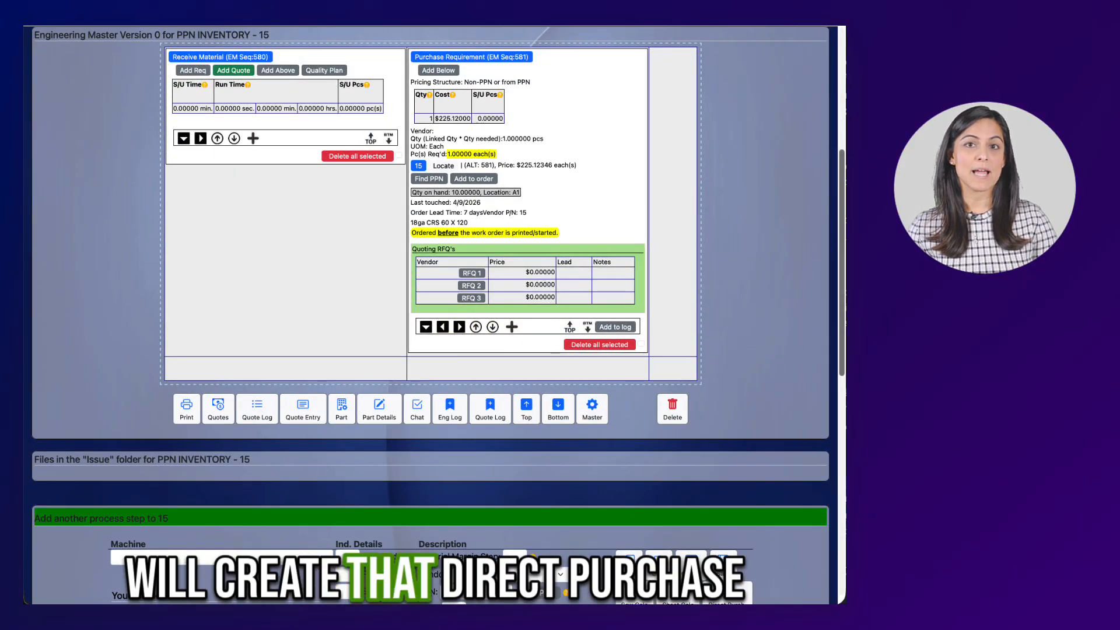
left_click(458, 180)
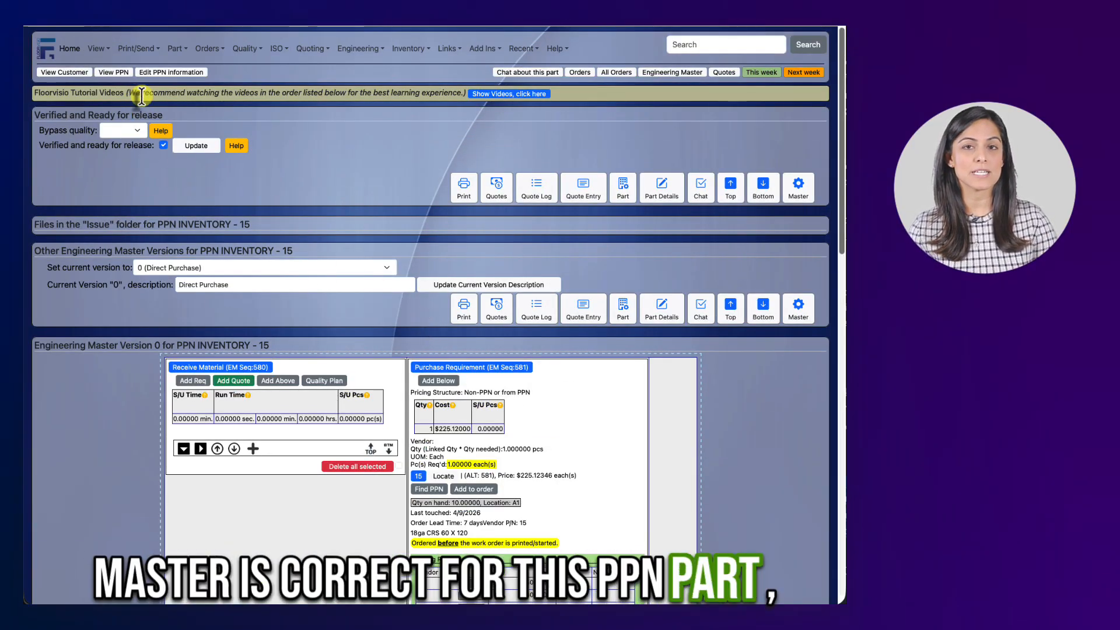
Step: Start a new order for this part and mark it as a Restock stocking order
left_click(581, 73)
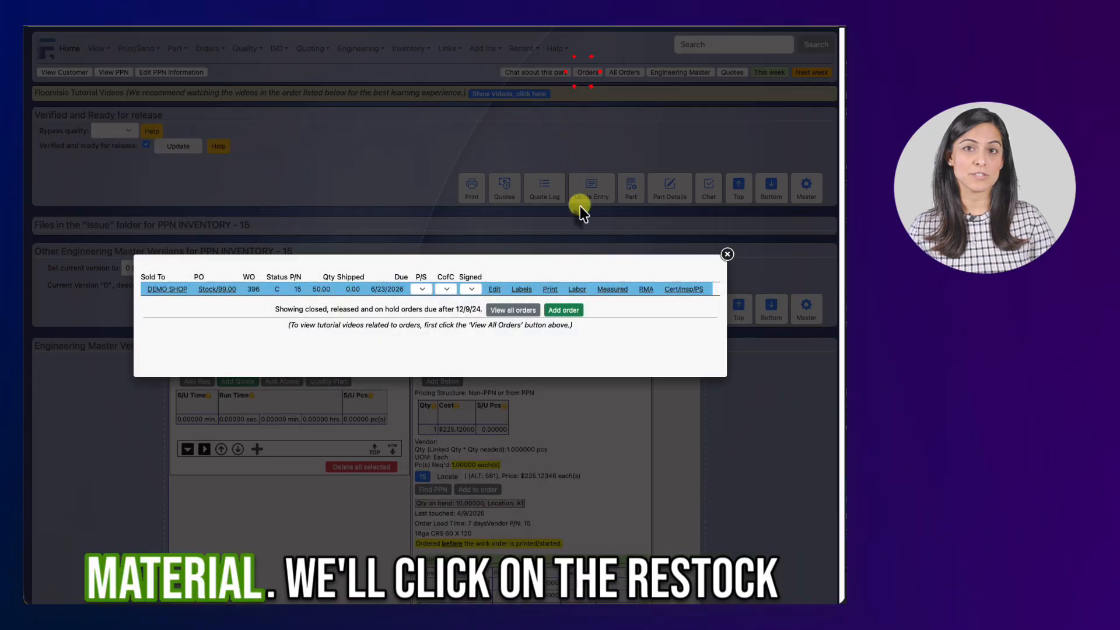
left_click(578, 306)
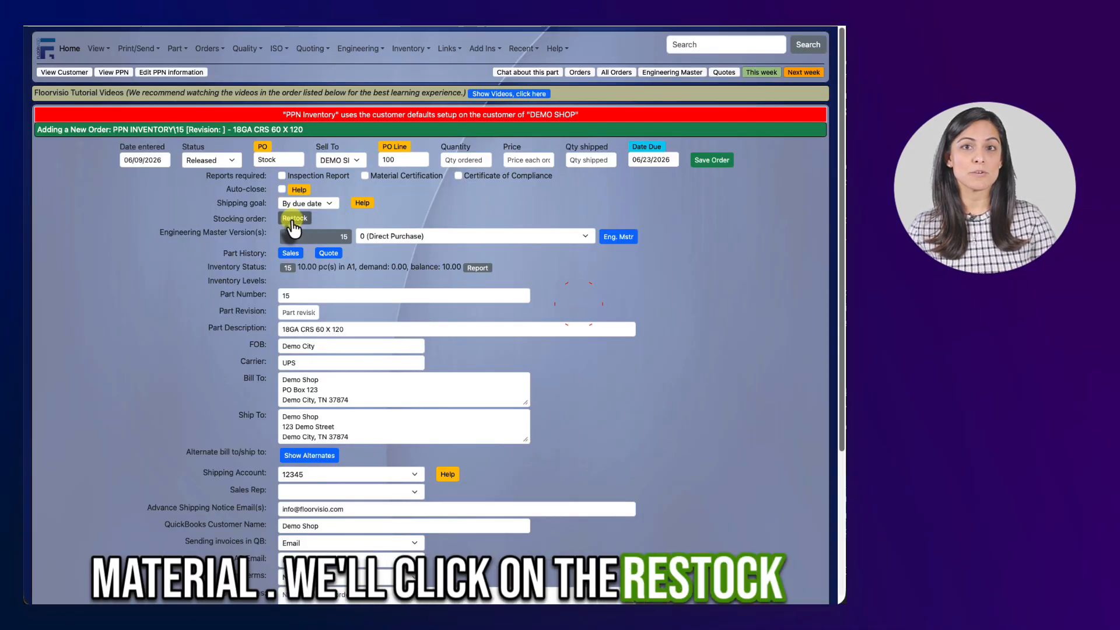
left_click(293, 221)
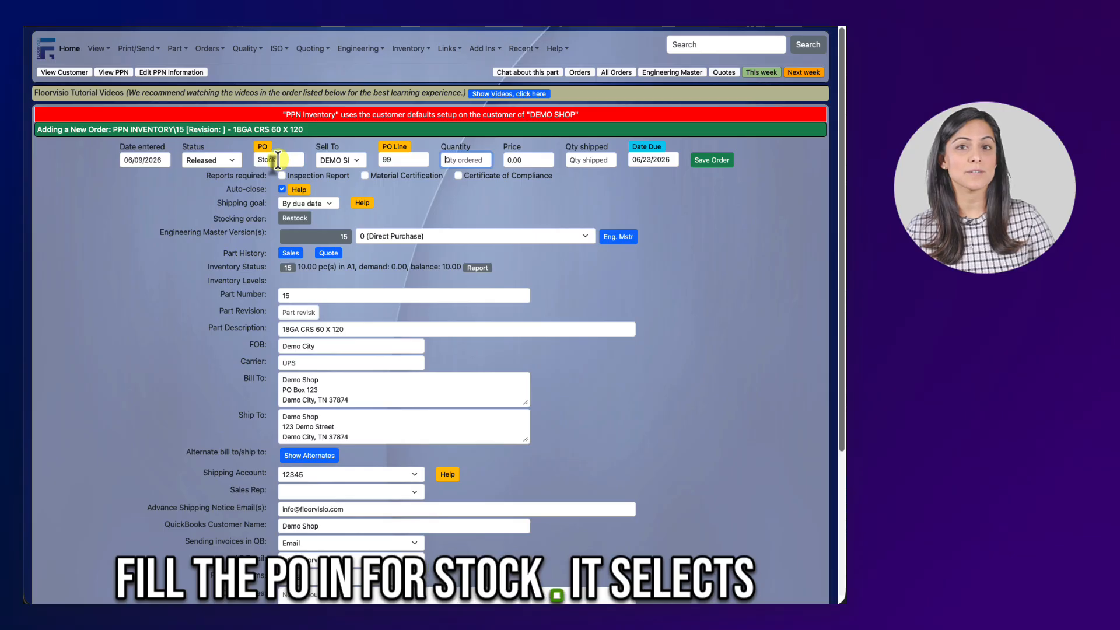
Step: Set the order's Sell To customer to DEMO SHOP and the quantity to 100
left_click(359, 159)
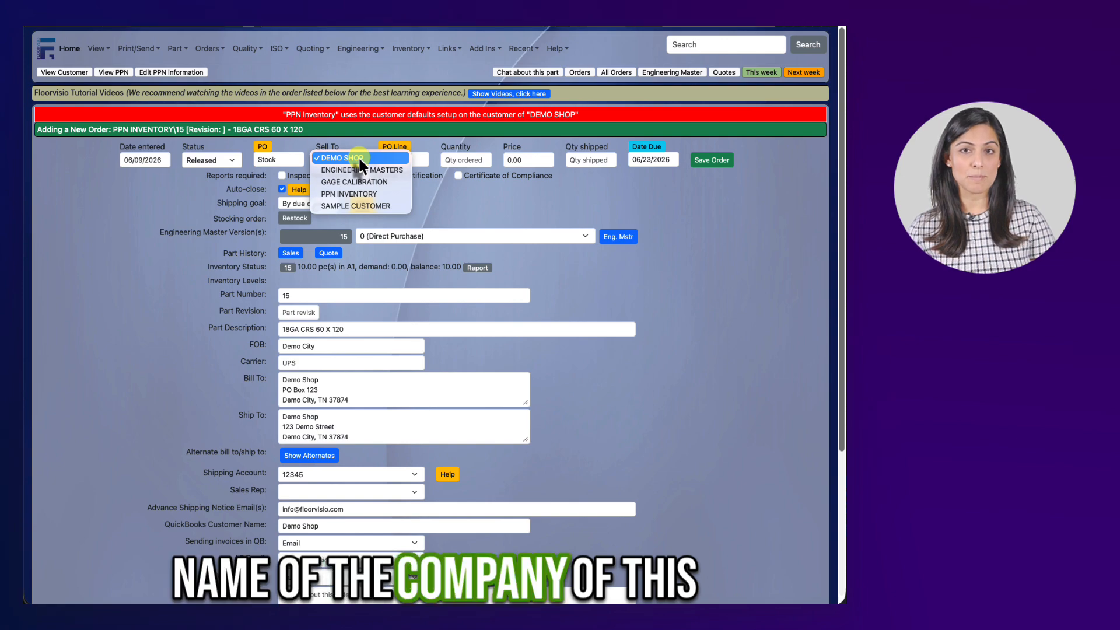
left_click(358, 157)
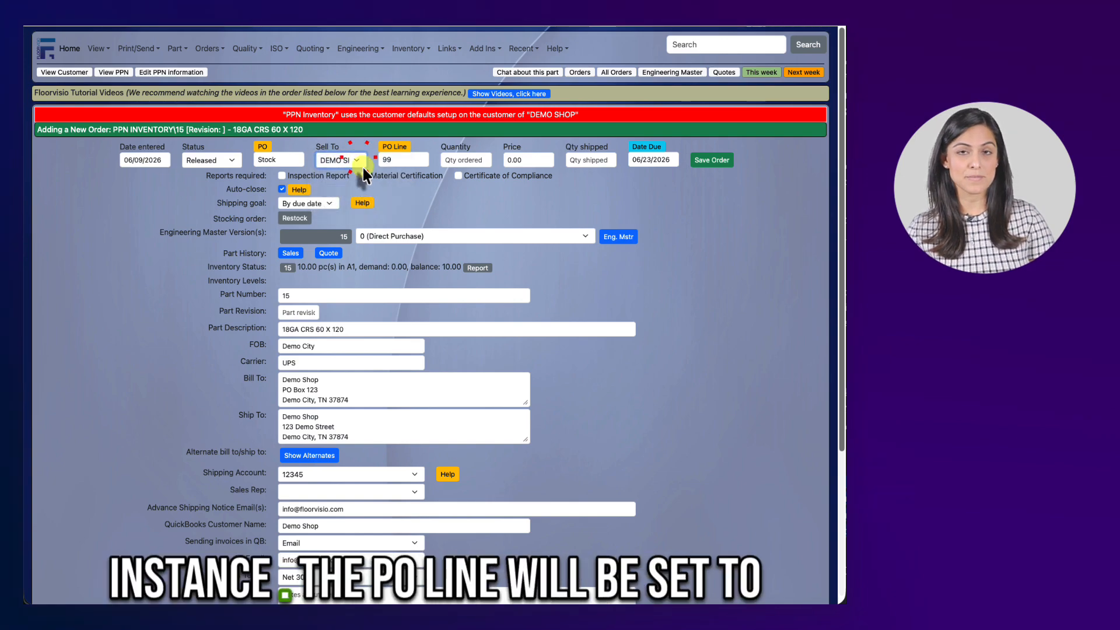
left_click(461, 163)
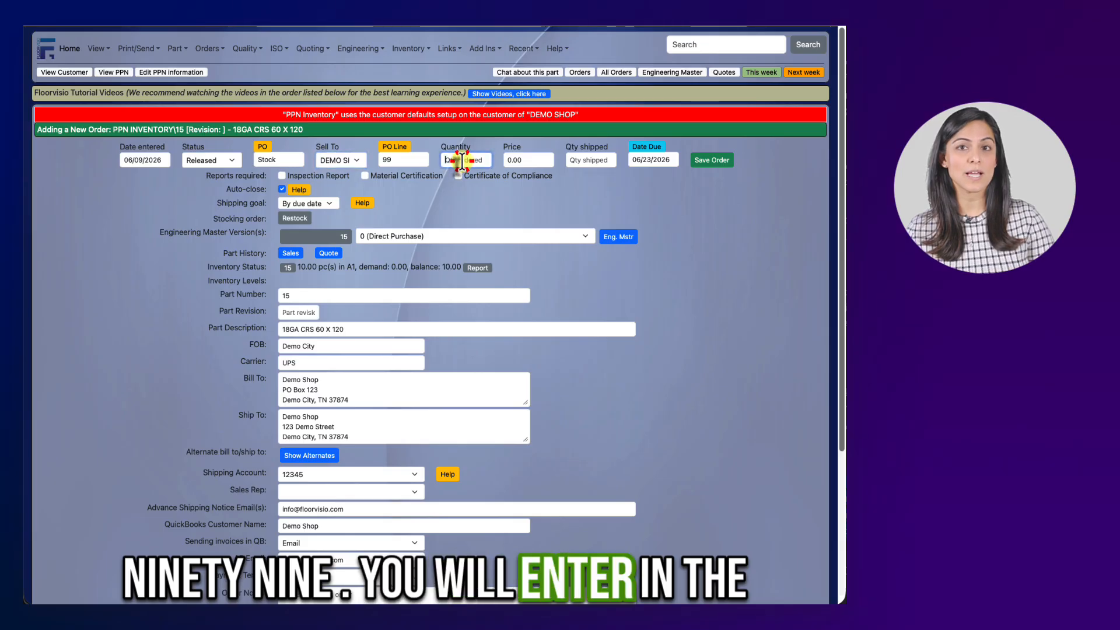
type("100")
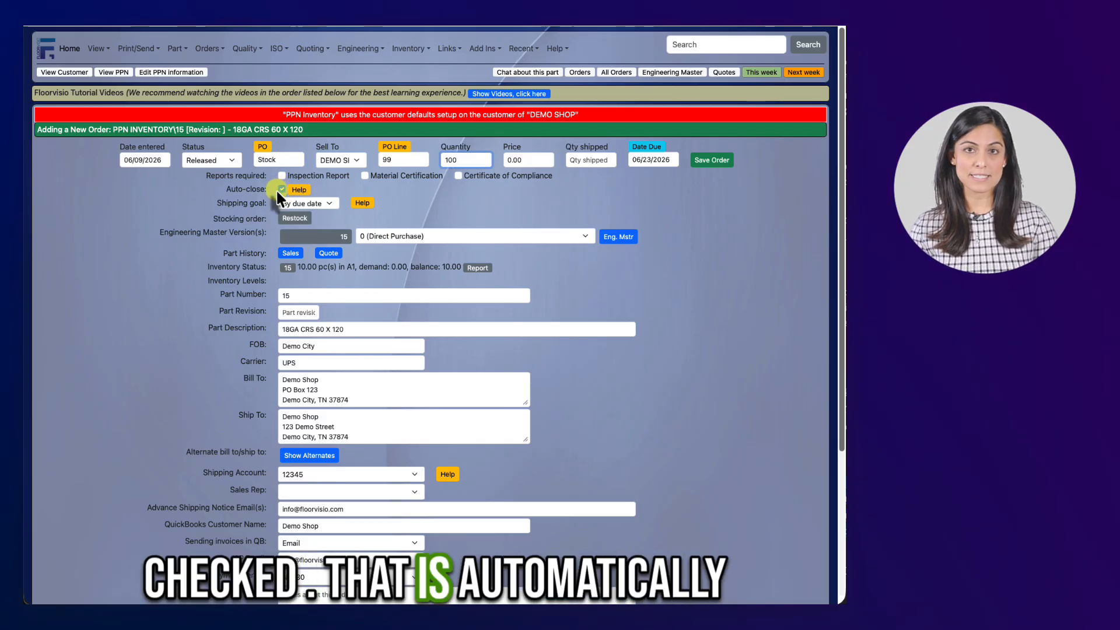
Step: Save the stocking order
left_click(293, 220)
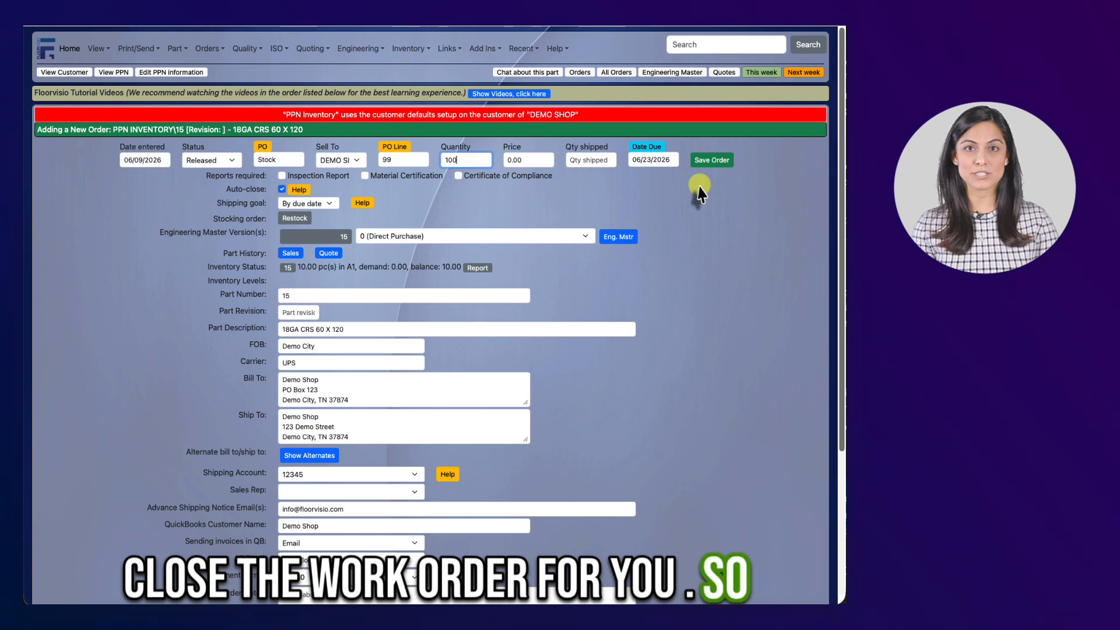
left_click(709, 163)
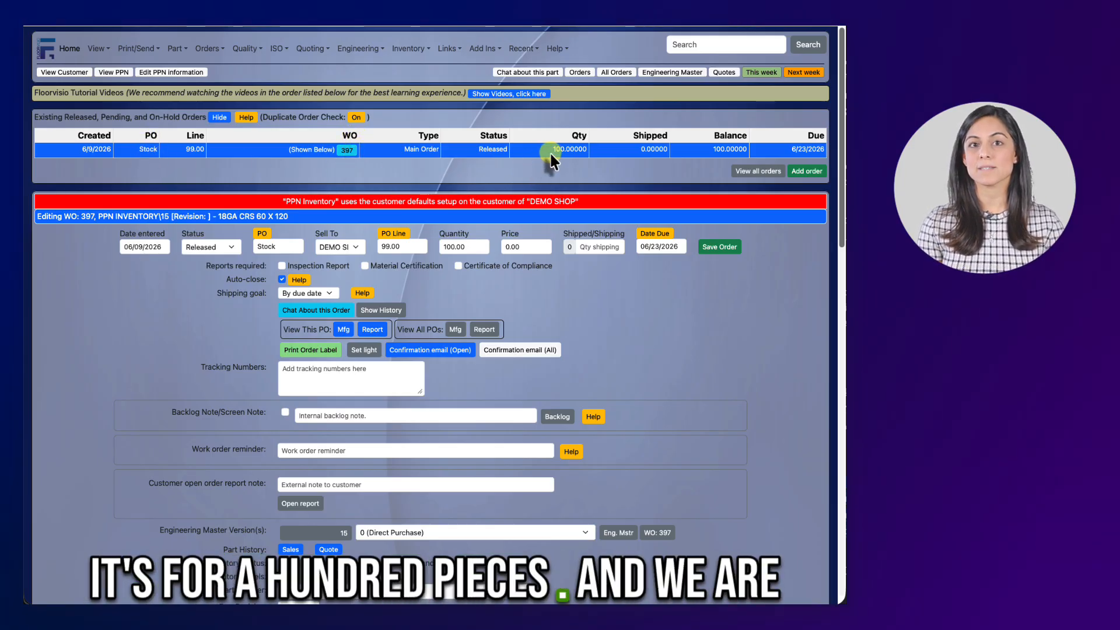
Step: Review the saved work order's details, including the bill-to and ship-to addresses
scroll(490, 289, "down", 7)
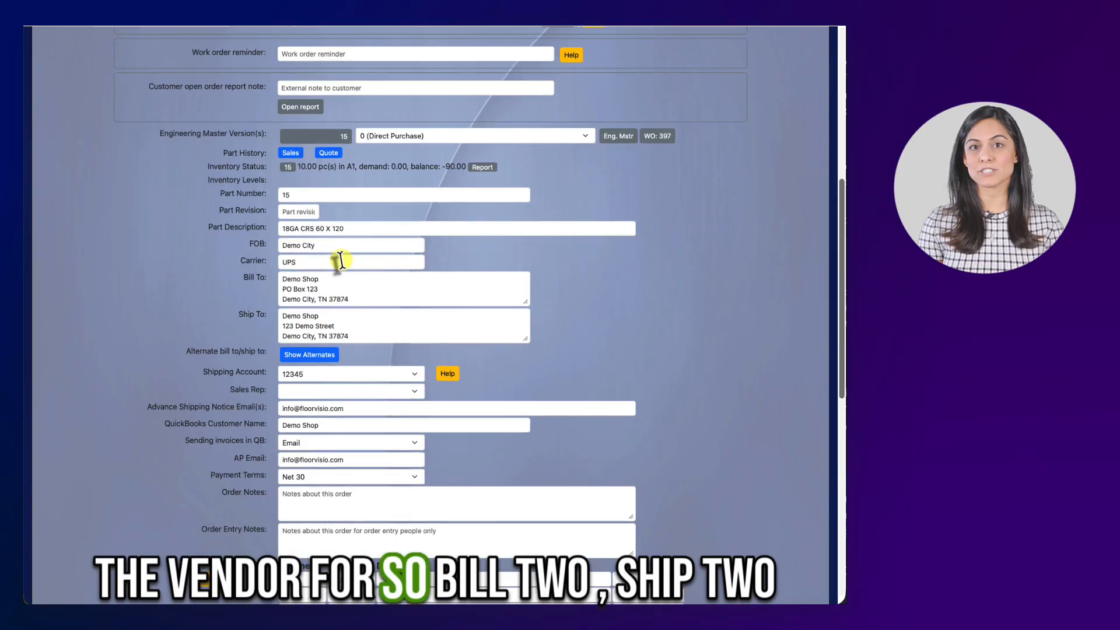
scroll(341, 260, "up", 1)
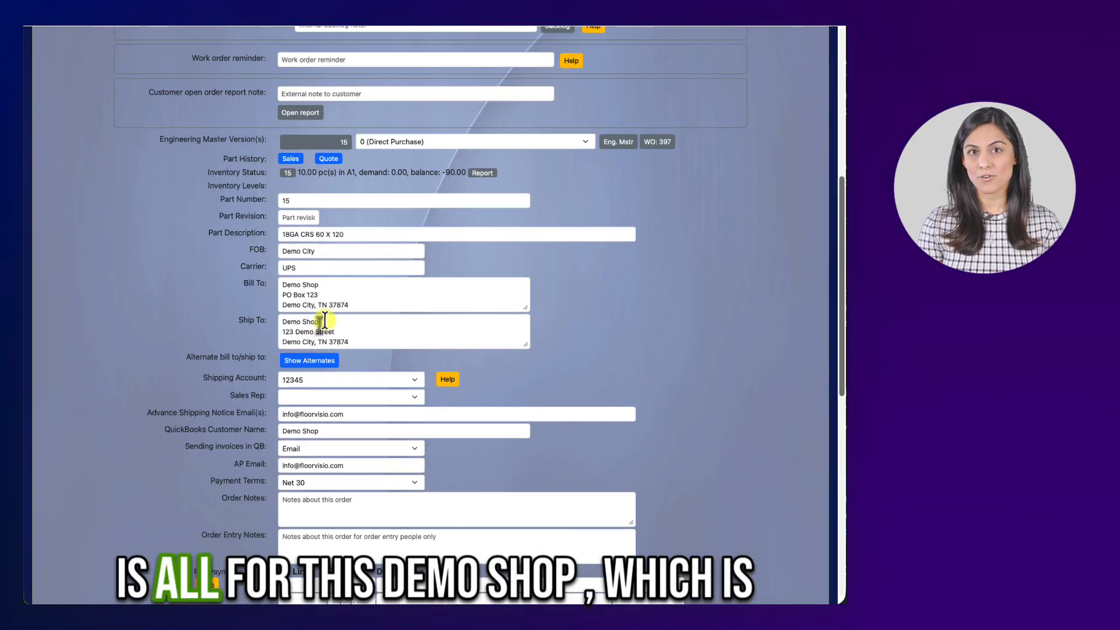
scroll(319, 322, "up", 1)
scroll(601, 358, "up", 3)
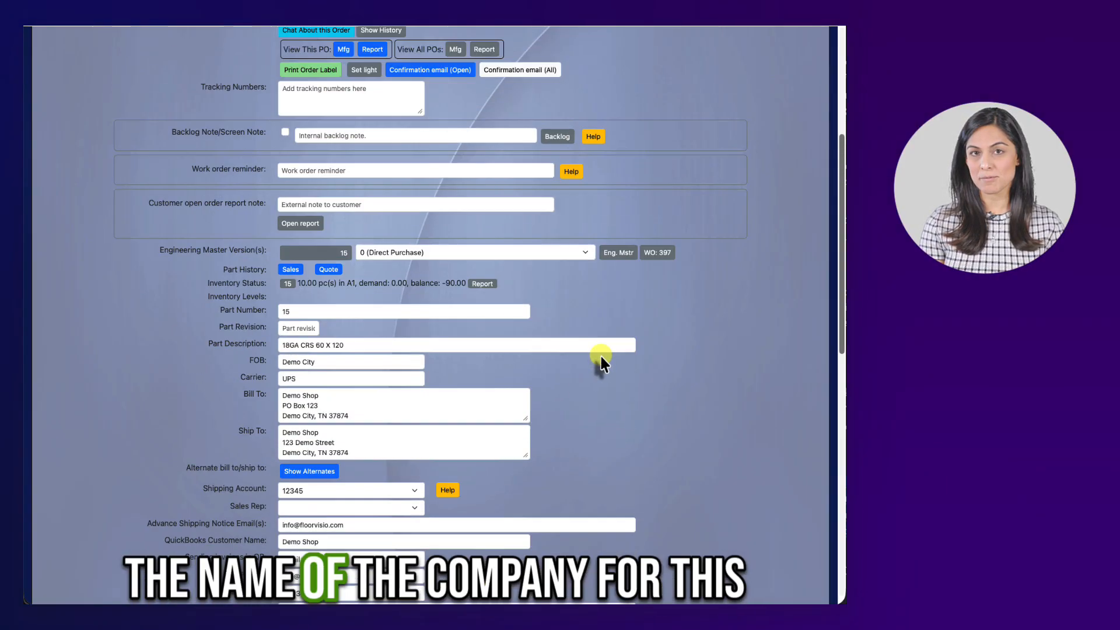
scroll(572, 373, "up", 3)
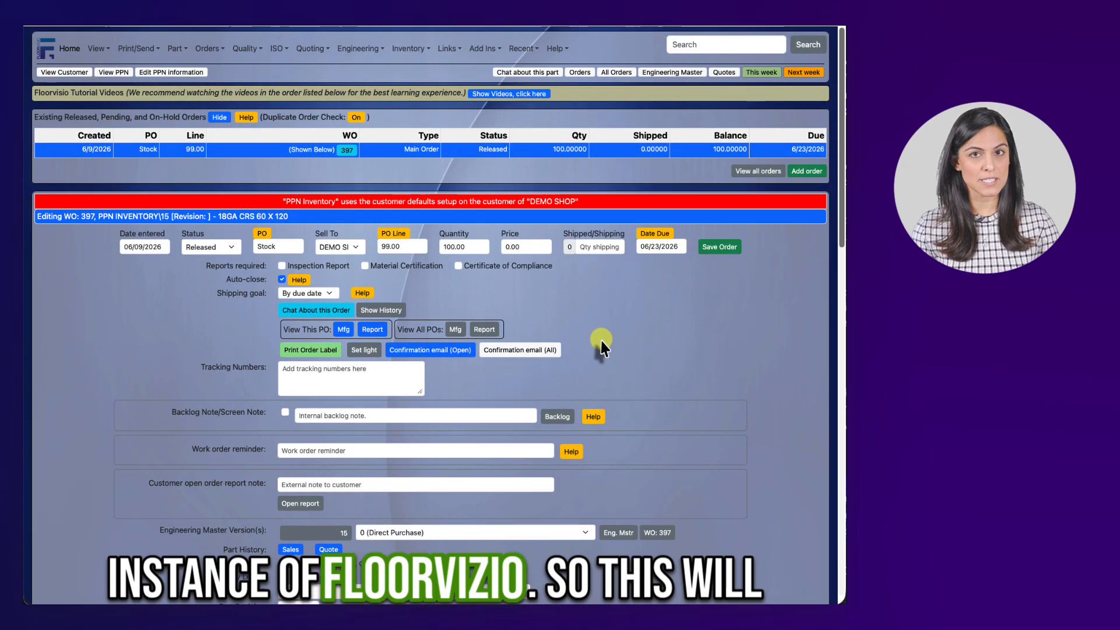
scroll(549, 326, "down", 1)
scroll(557, 326, "down", 2)
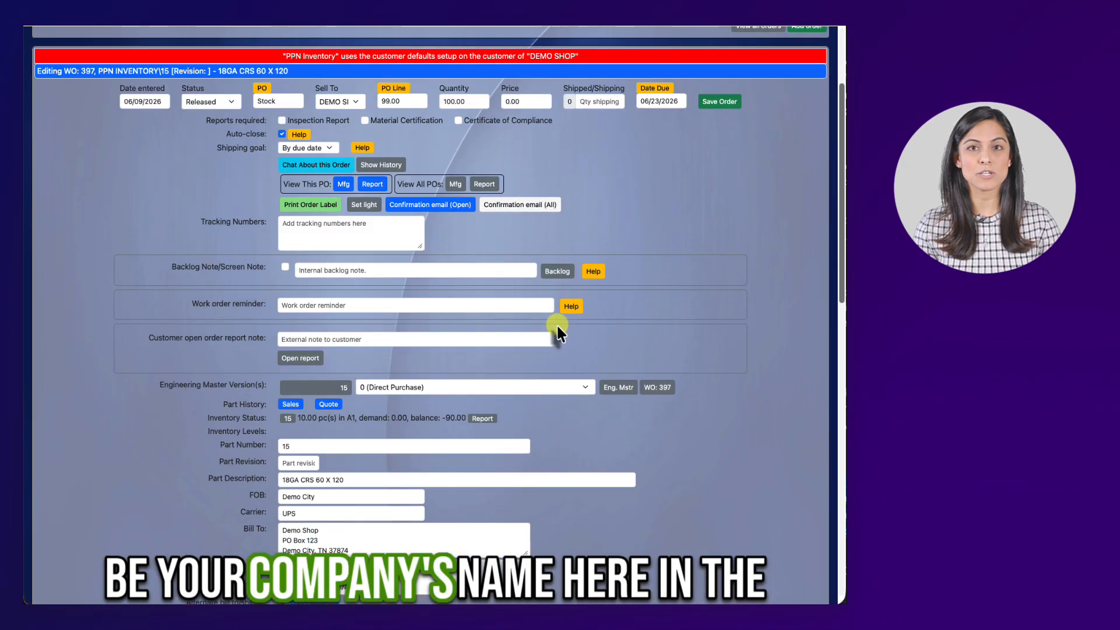
scroll(408, 437, "down", 2)
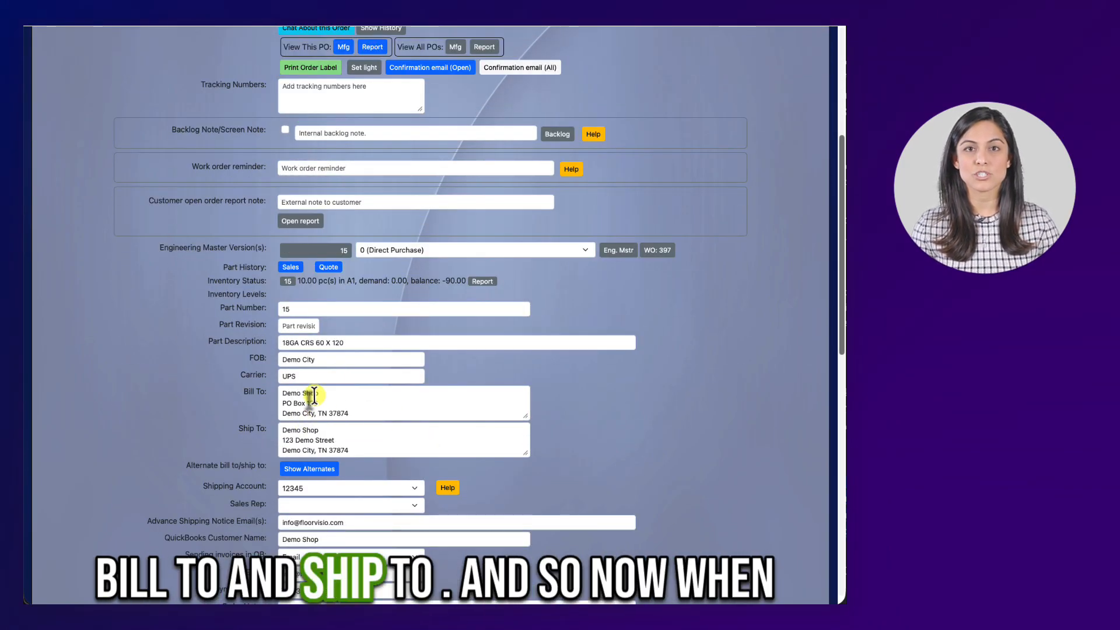
scroll(391, 400, "up", 5)
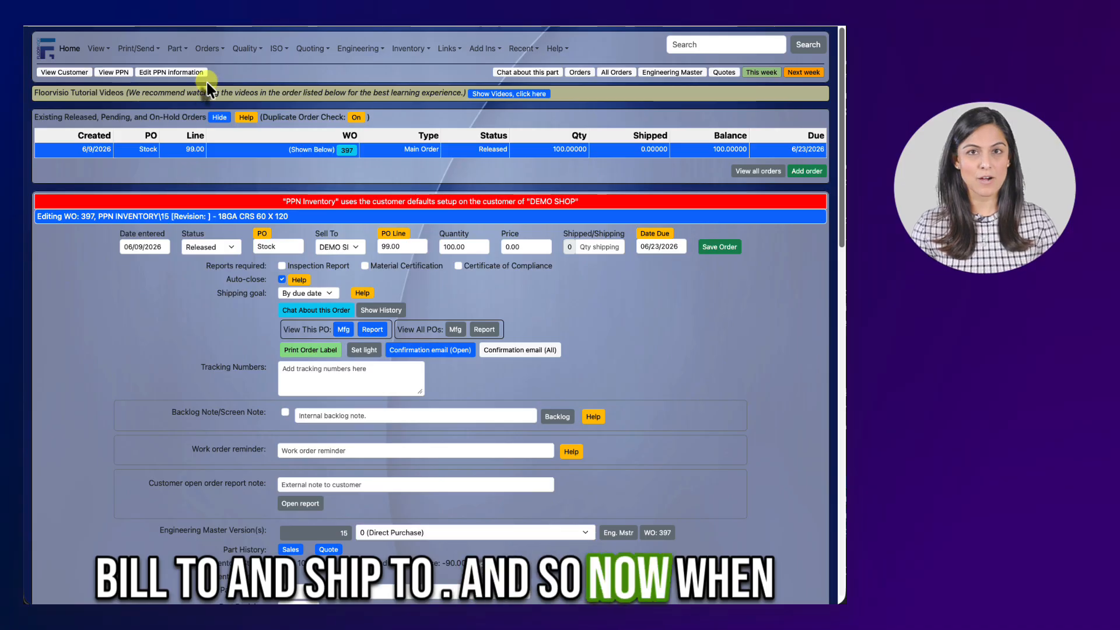
Step: Open the order requirements view for the next 45 days
left_click(209, 48)
mouse_move(245, 390)
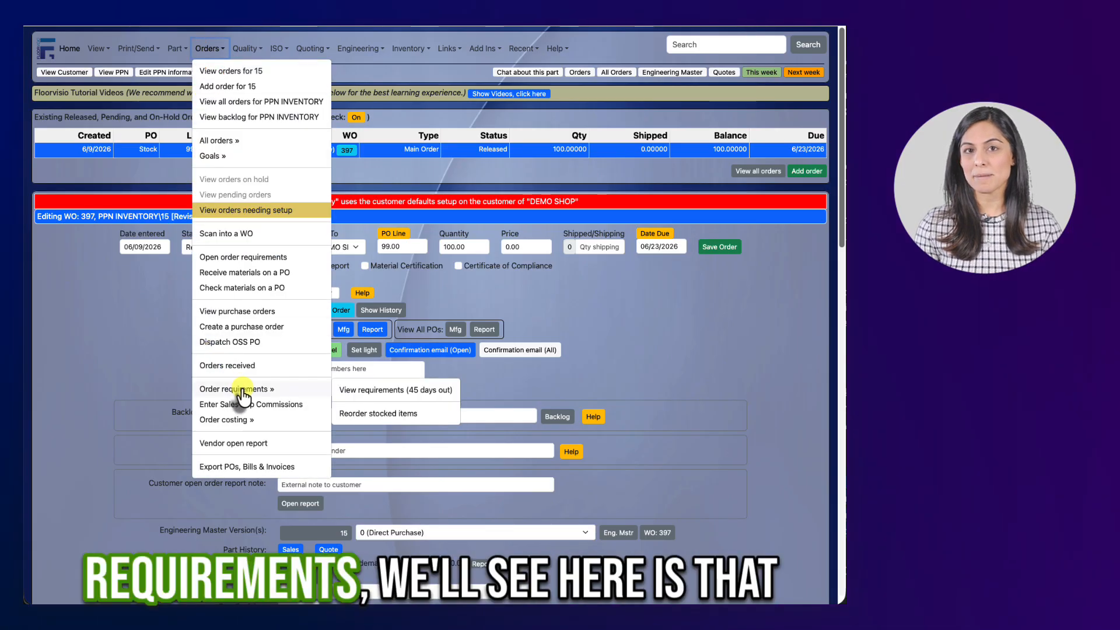
left_click(391, 390)
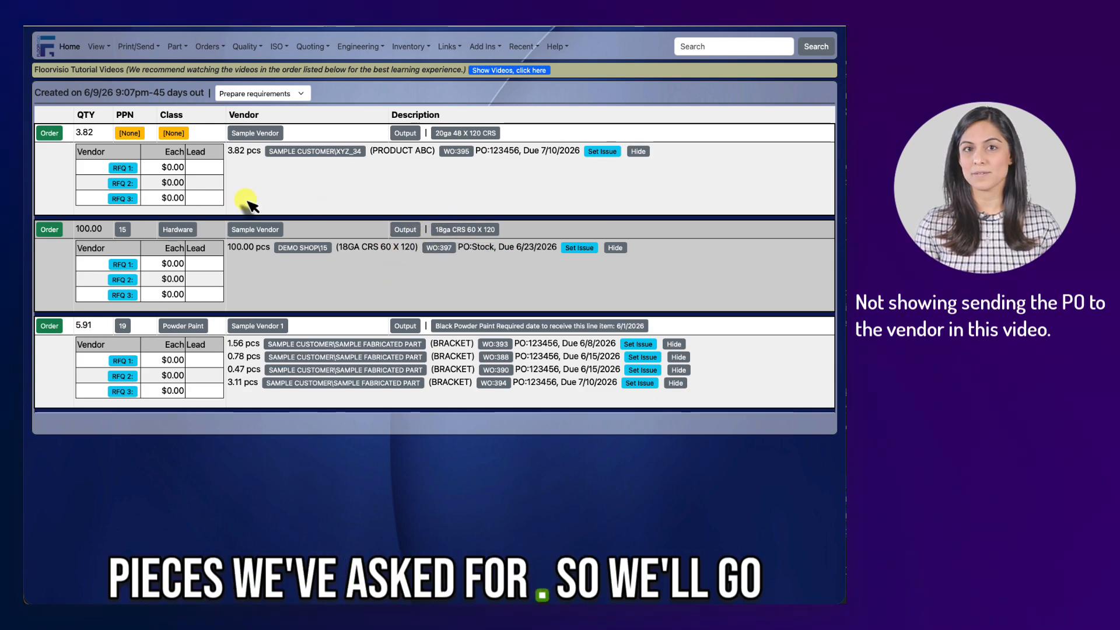
Step: Order the 100 pieces of 18ga CRS 60 X 120 on a new PO 1035 from Sample Vendor and submit
left_click(61, 232)
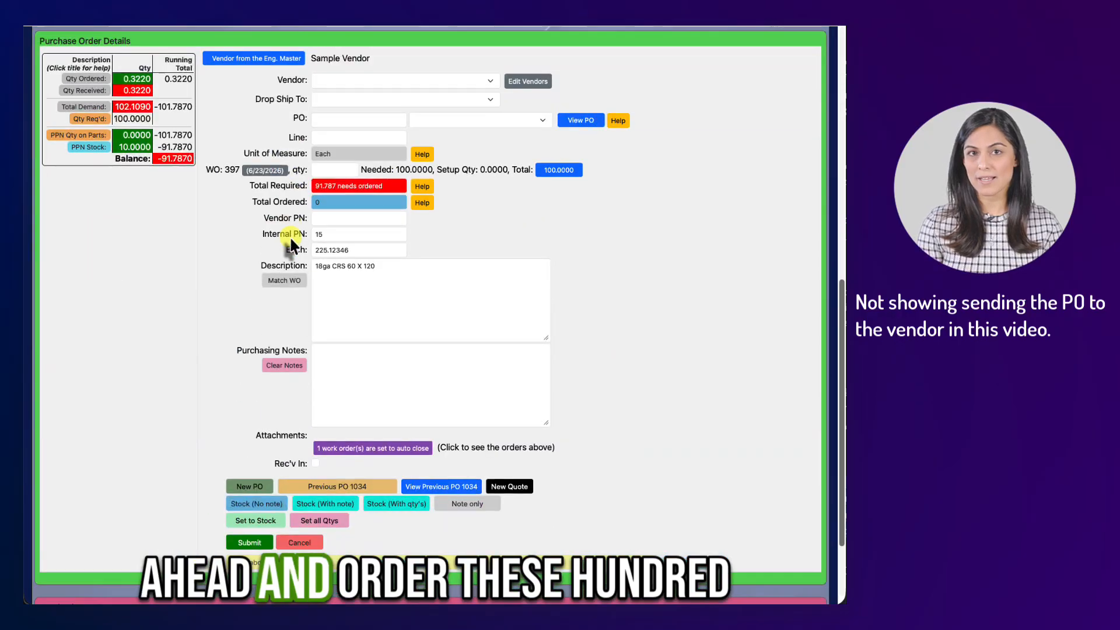
left_click(248, 483)
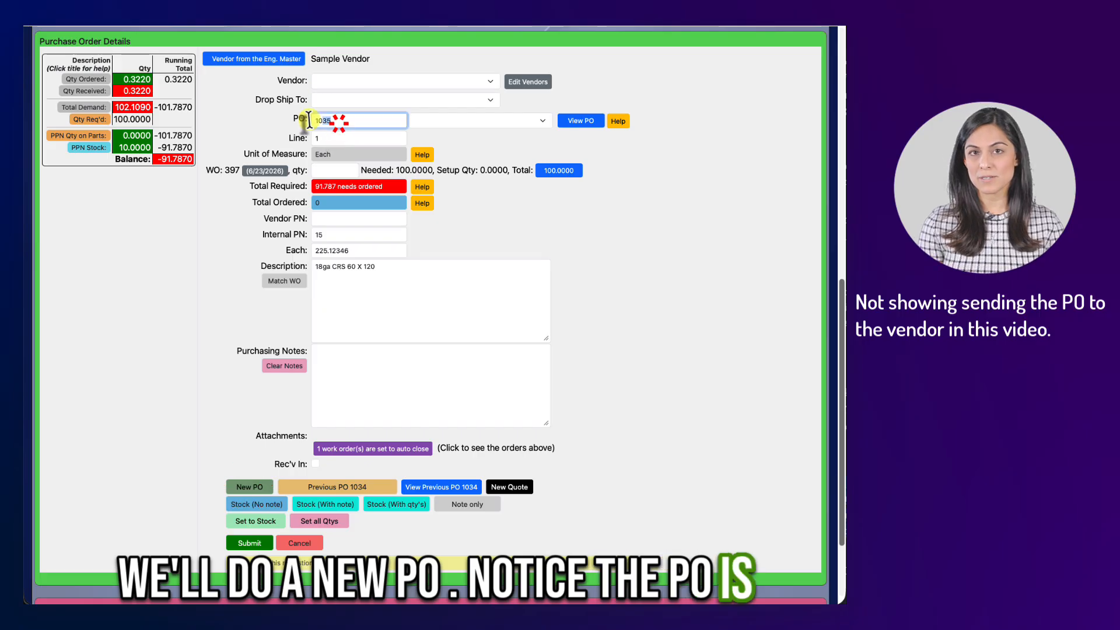
double_click(324, 120)
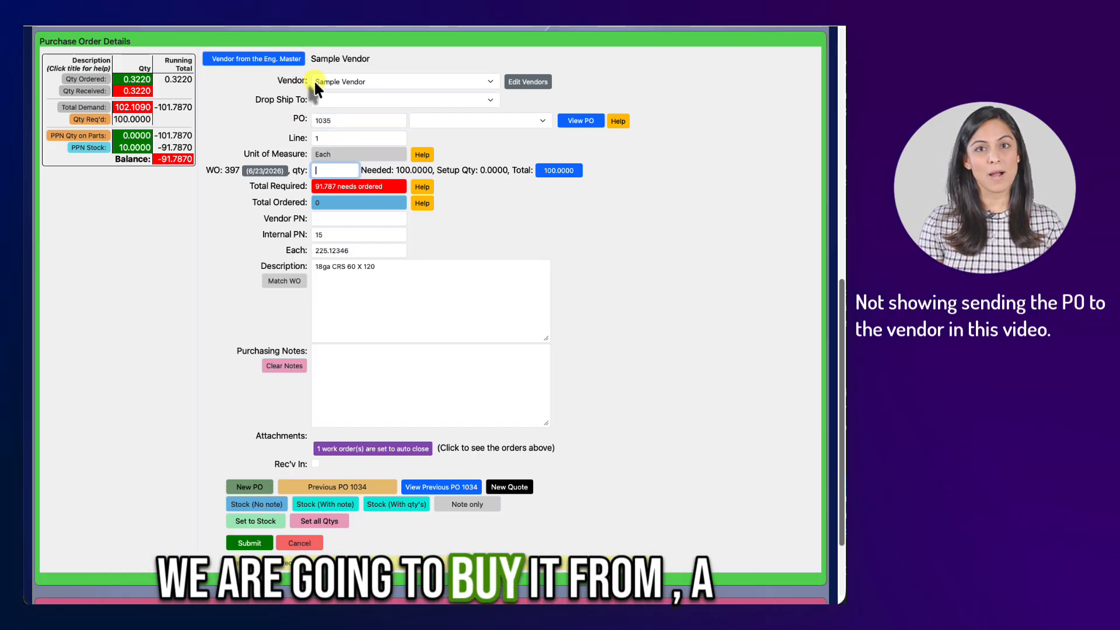
left_click(559, 171)
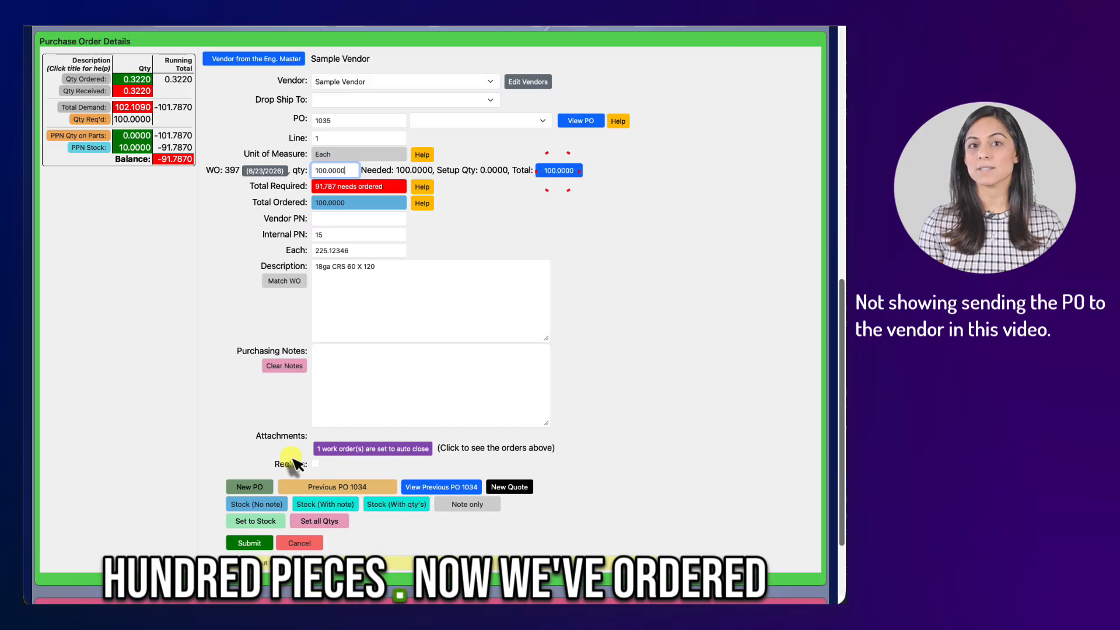
left_click(247, 543)
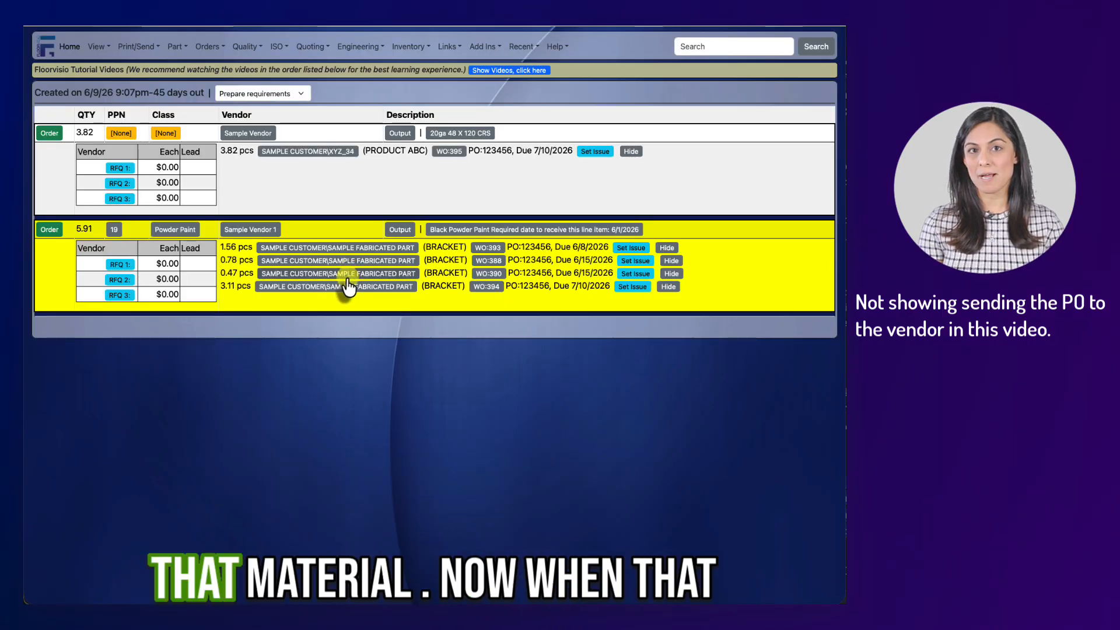
Step: Open PO 1035 for receiving materials
left_click(213, 47)
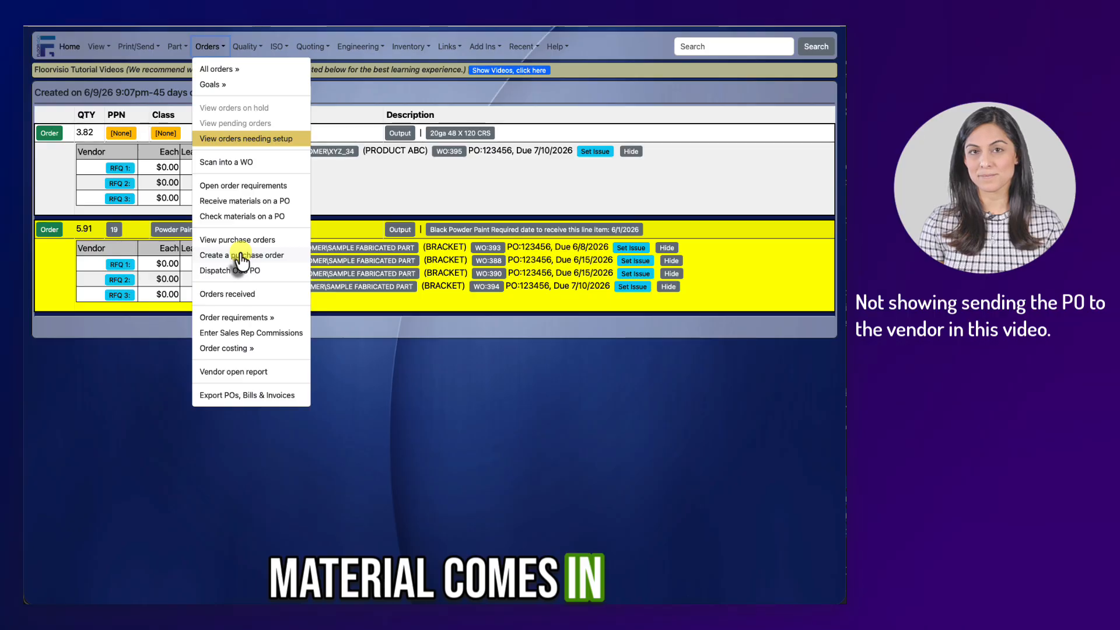
left_click(243, 203)
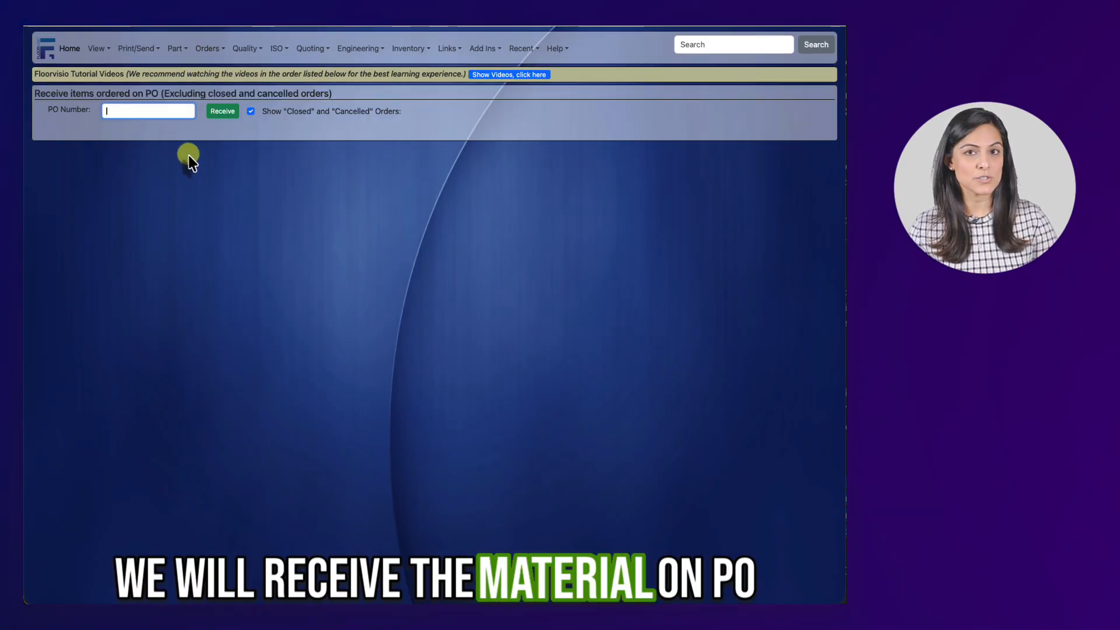
type("1035")
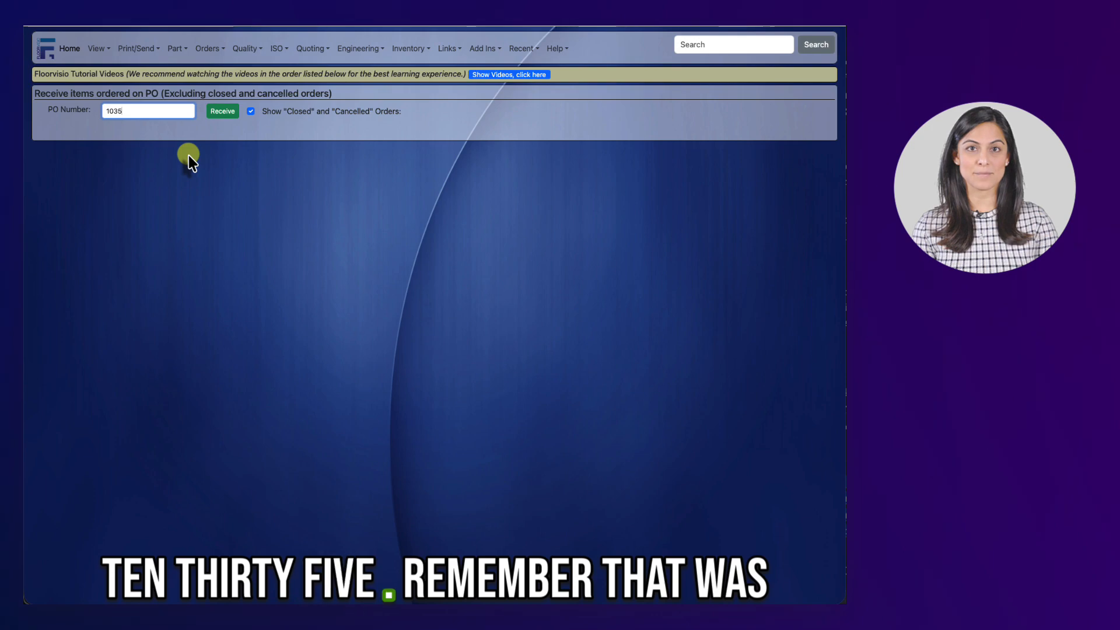
left_click(216, 113)
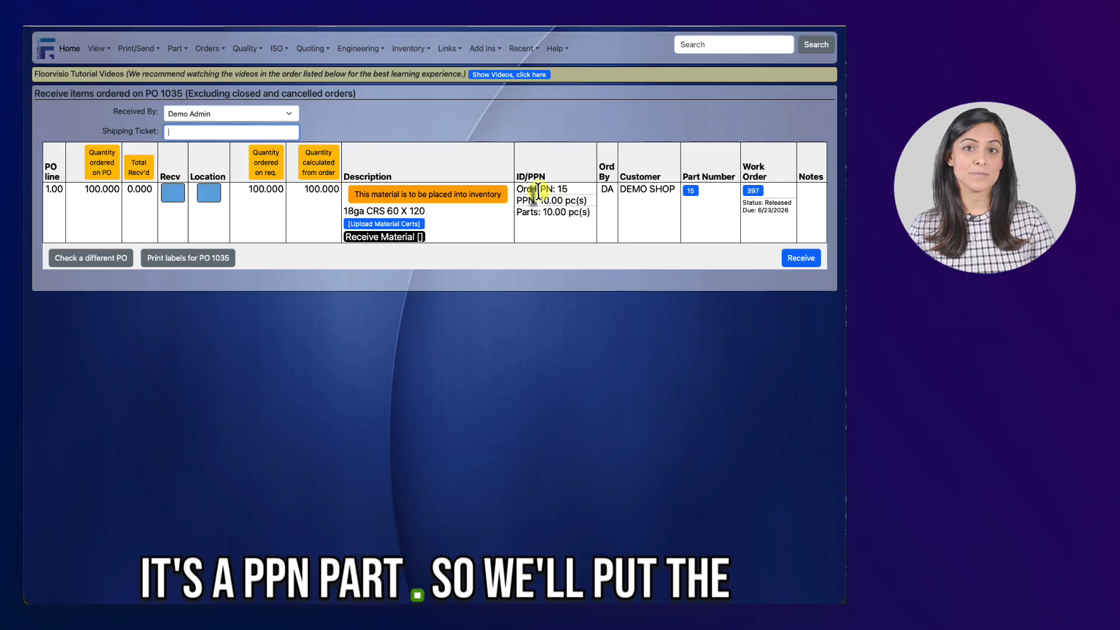
Step: Receive 100 pieces on PO 1035 with shipping ticket 12312313 into location A1, acknowledging the work-order closure notice
type("12312313")
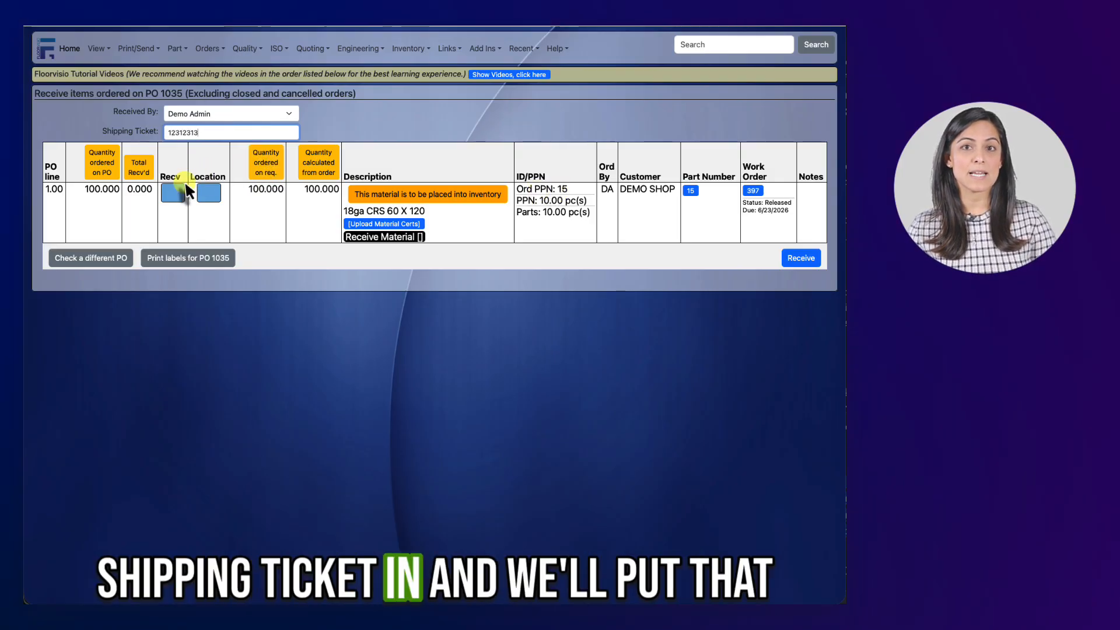
left_click(173, 192)
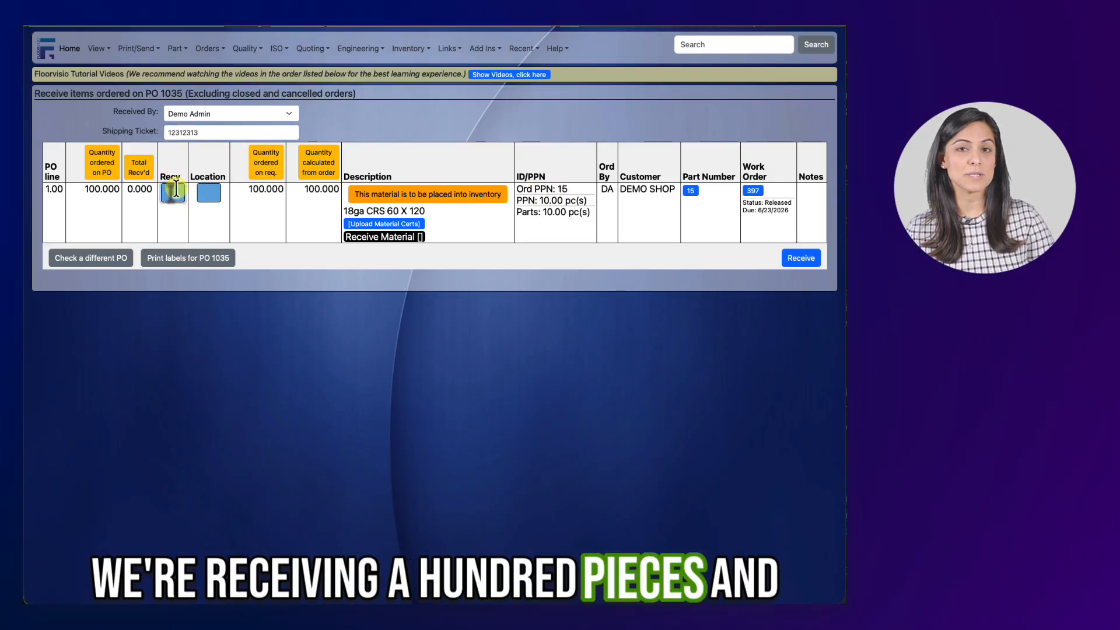
type("100")
key("Tab")
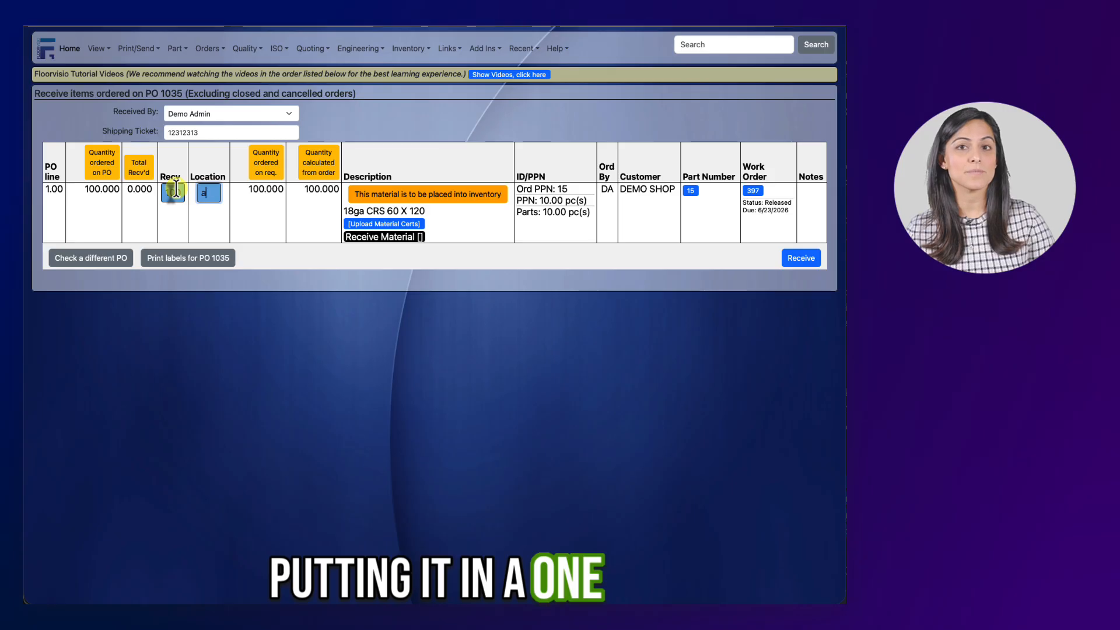
left_click(805, 265)
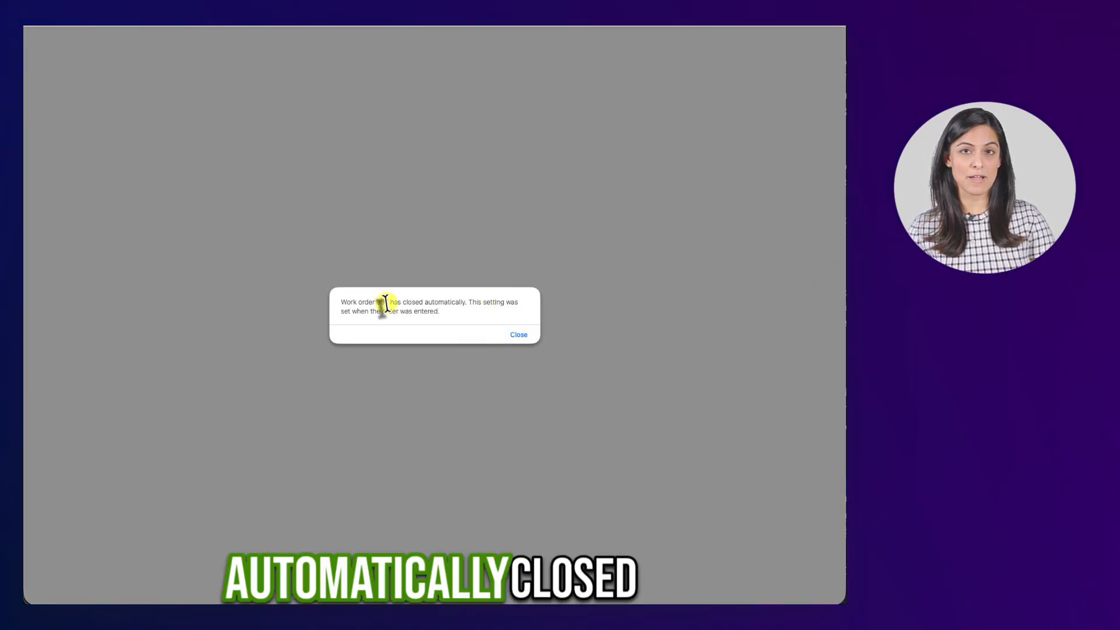
left_click(520, 335)
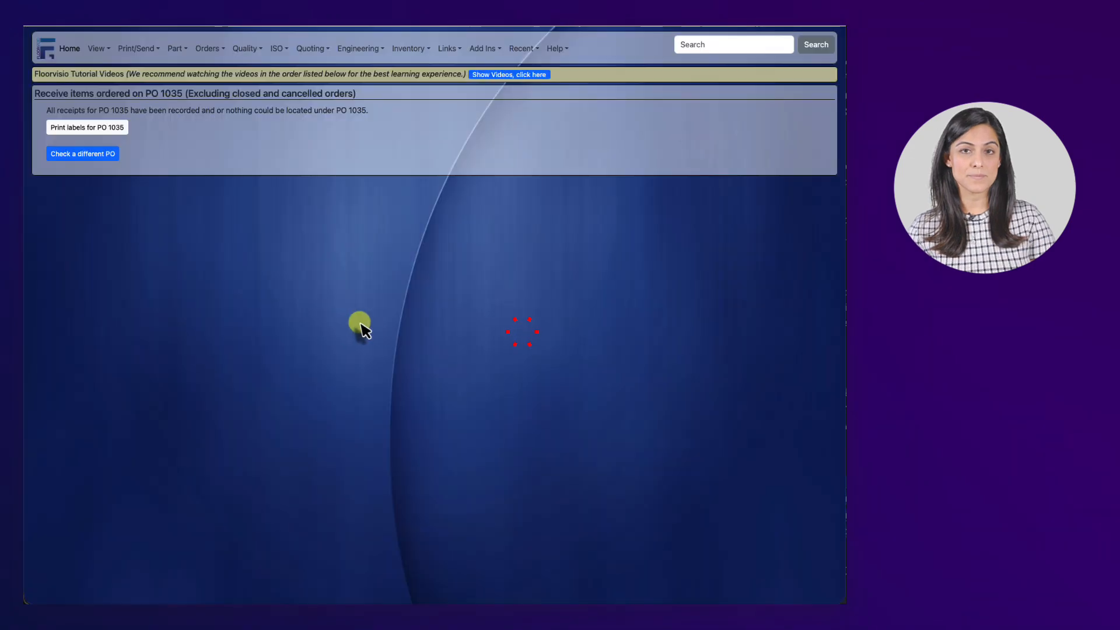
Step: Open PPN 15 from recent items and add 100 pieces to its A1 inventory, with the transaction by Demo Admin
left_click(530, 47)
left_click(532, 68)
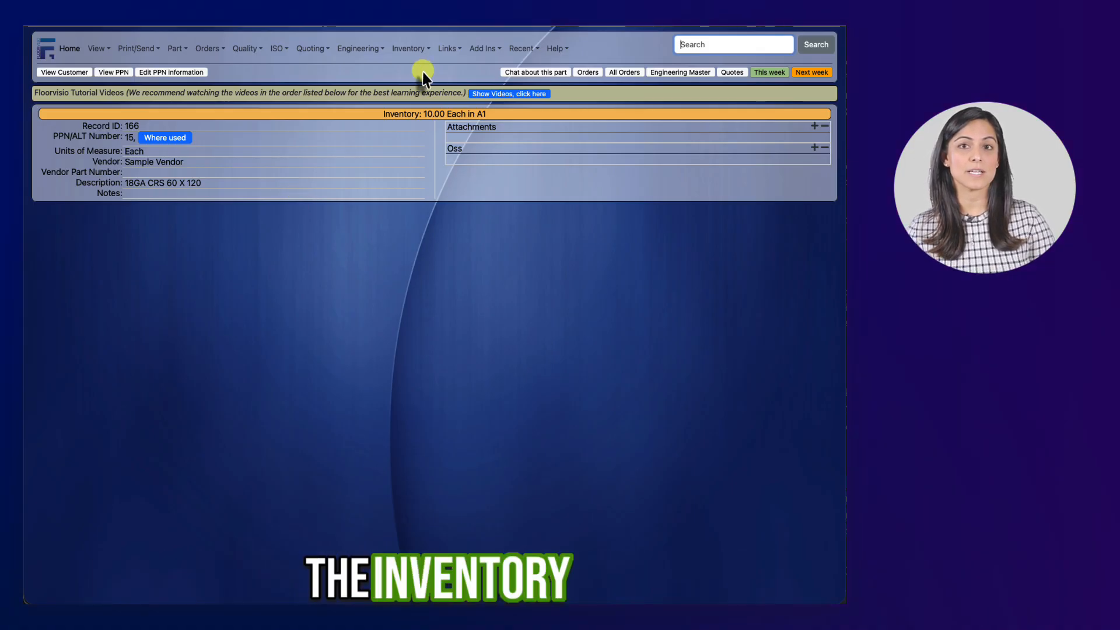
left_click(416, 51)
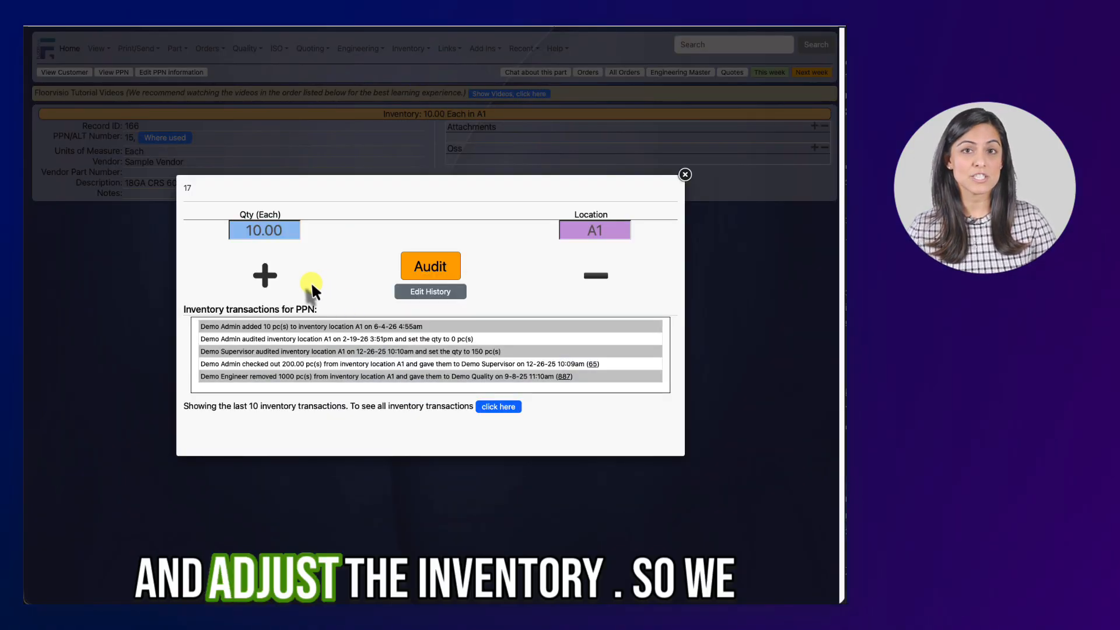
left_click(279, 279)
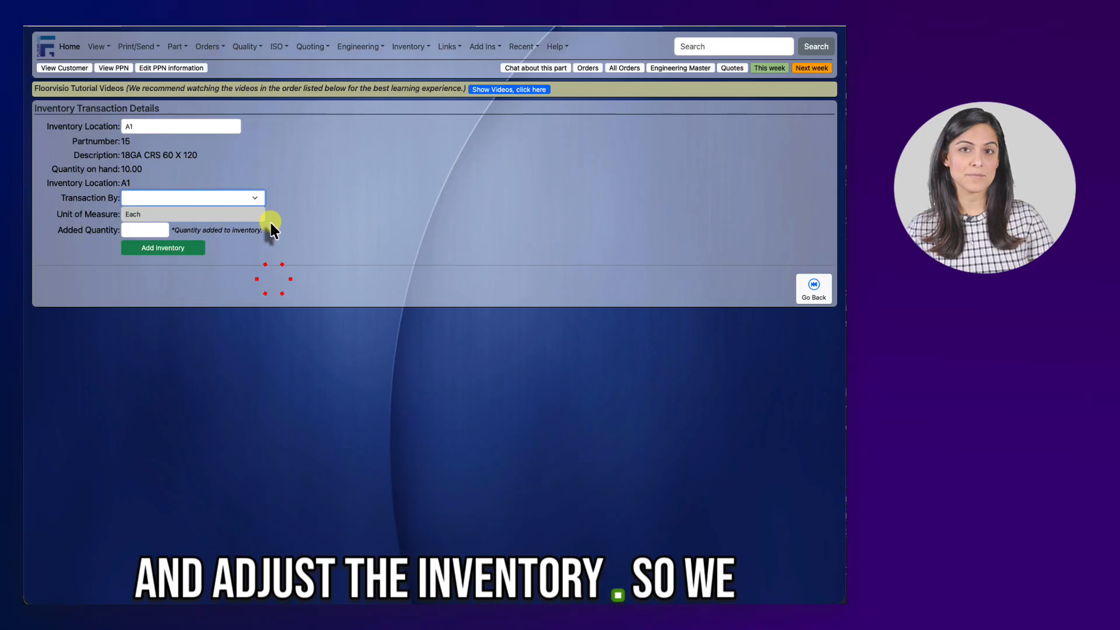
left_click(203, 199)
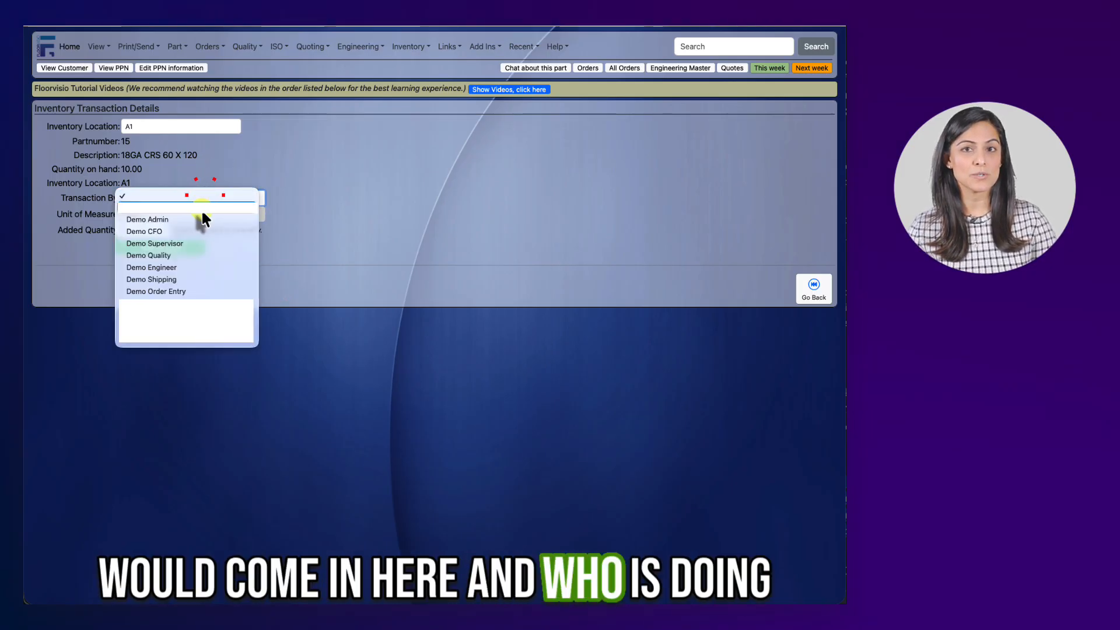
left_click(202, 220)
left_click(154, 228)
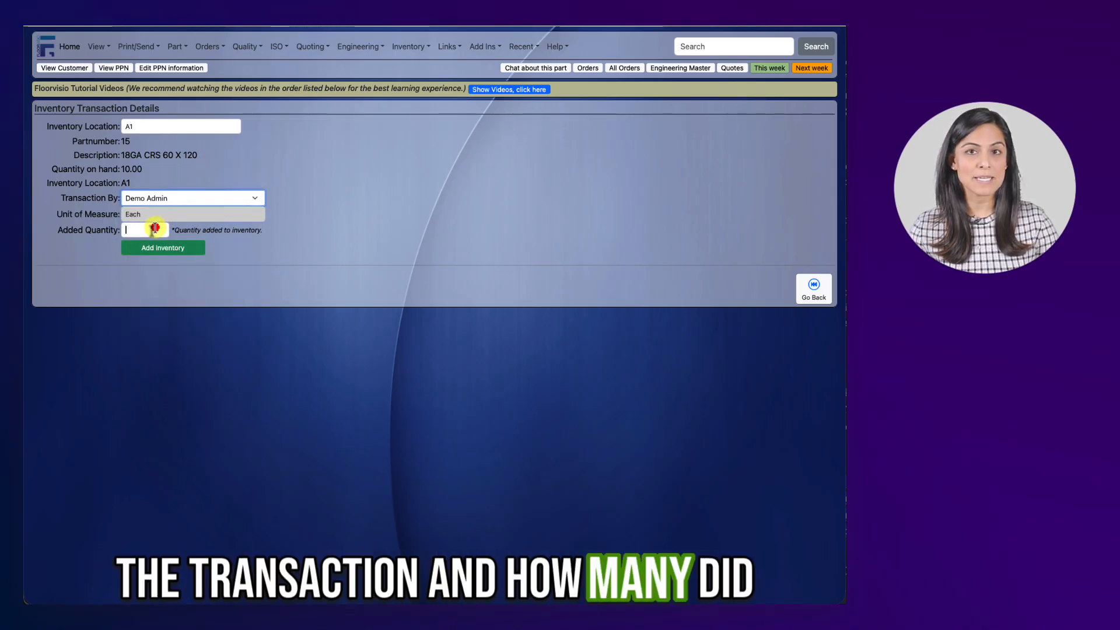
left_click(150, 247)
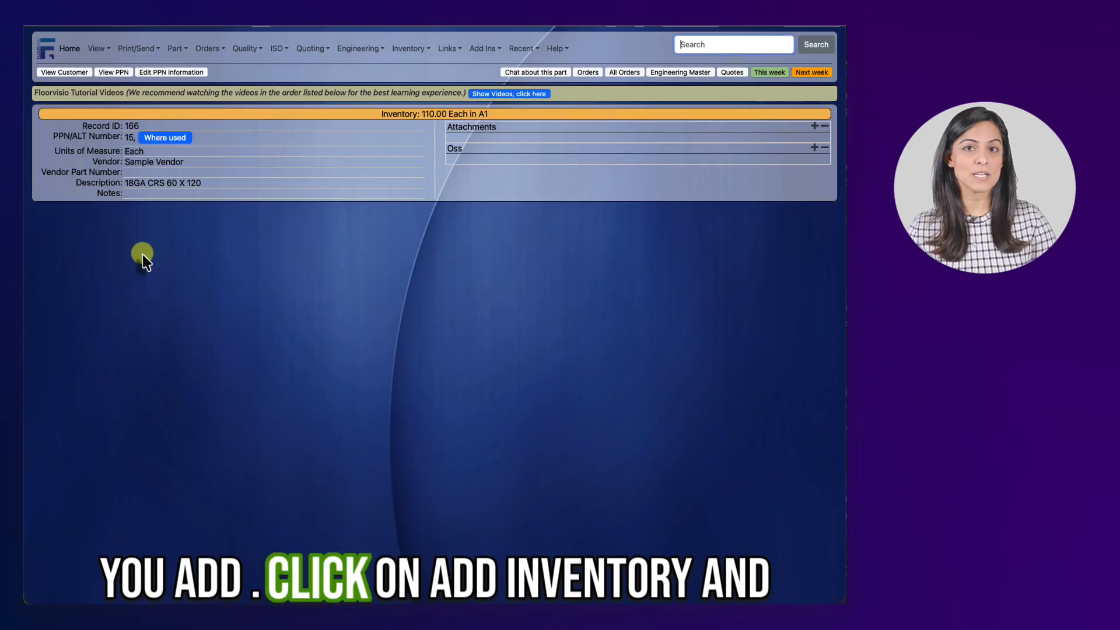
Step: Review the part's updated inventory level and its inventory transaction history, including the option to remove stock
left_click_drag(379, 114, 500, 115)
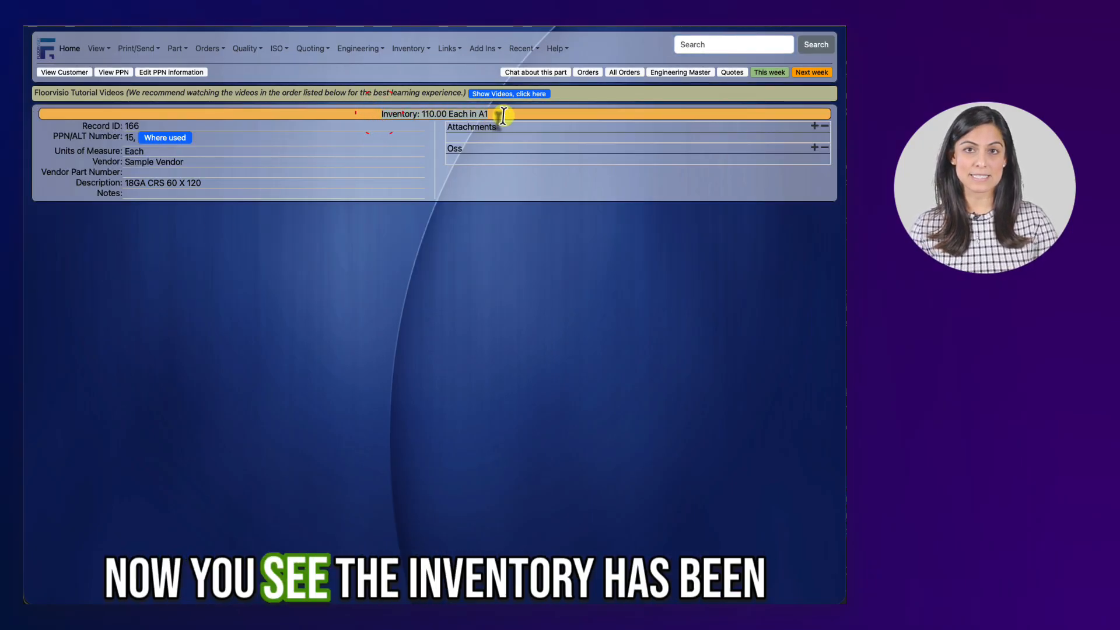
left_click(500, 193)
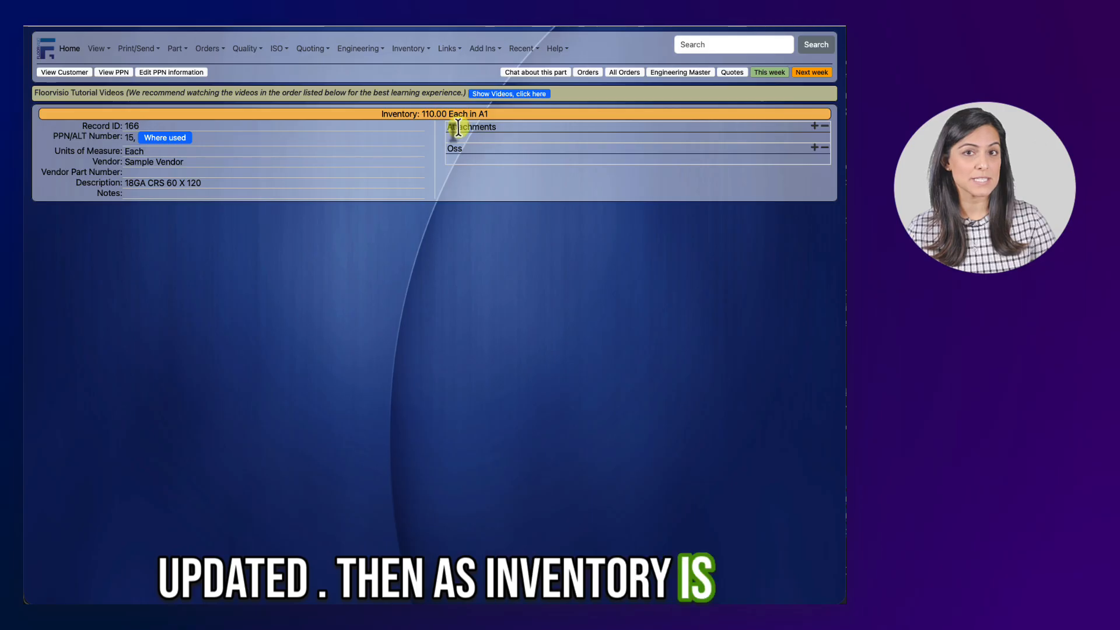
left_click(409, 49)
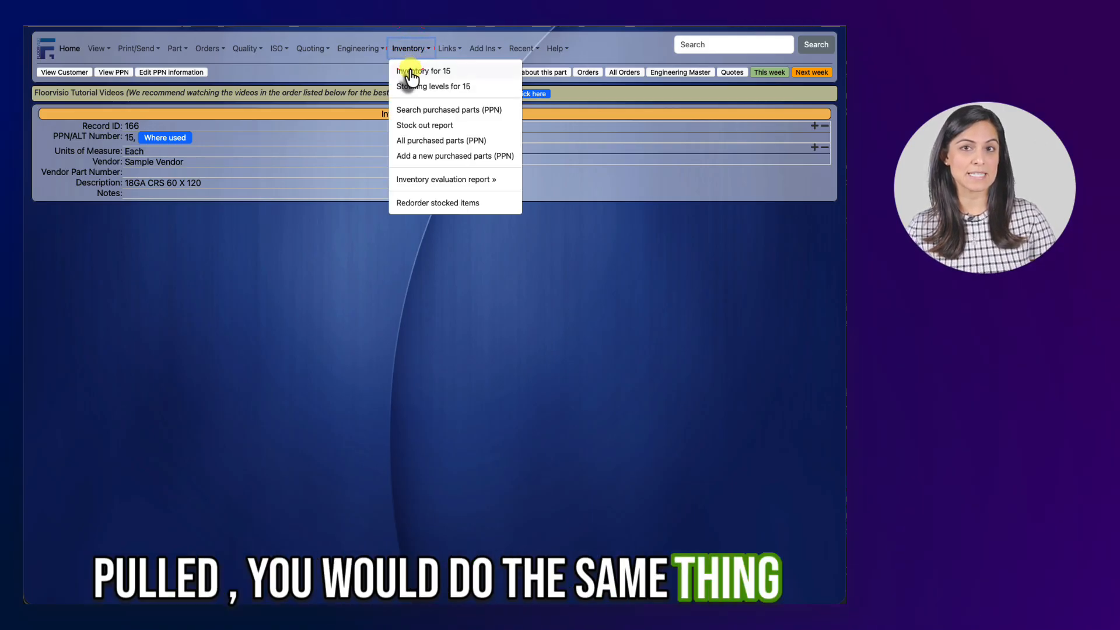
left_click(406, 71)
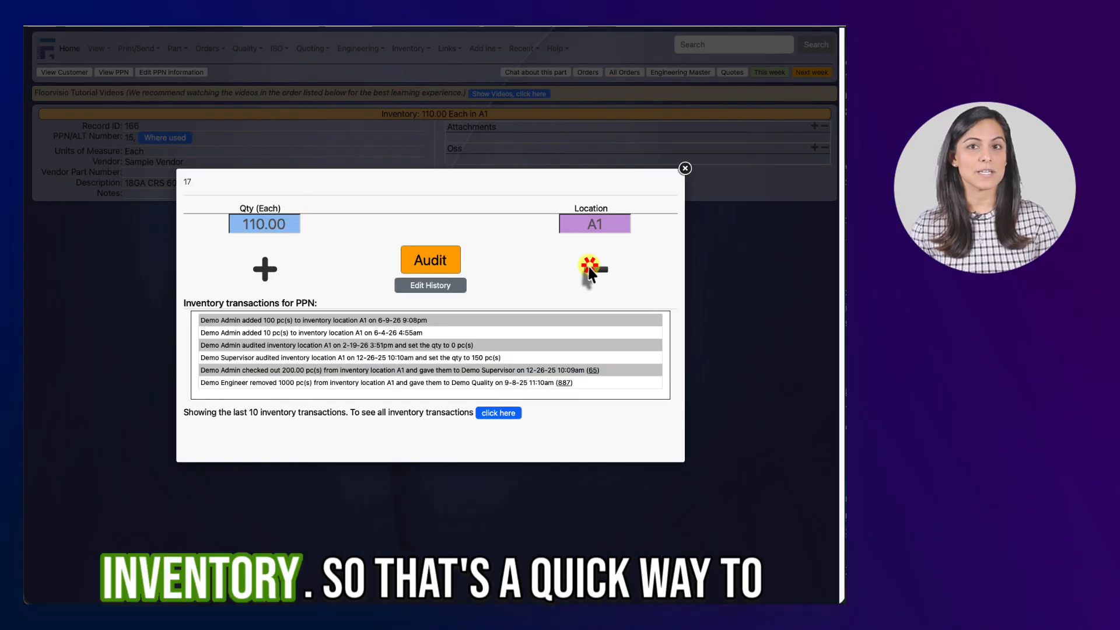
left_click(589, 269)
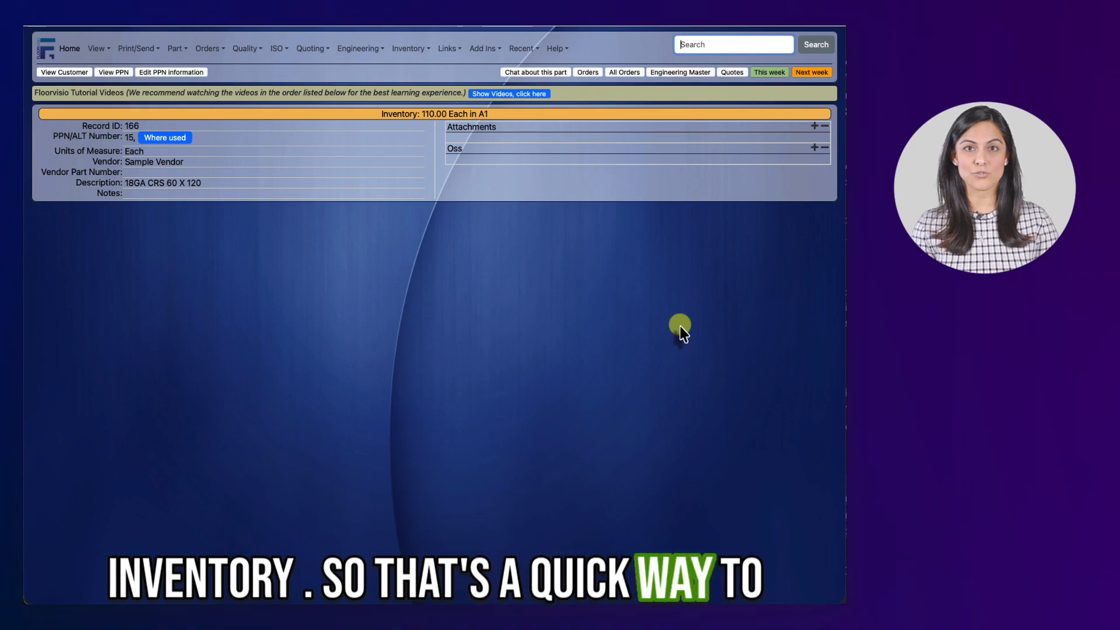